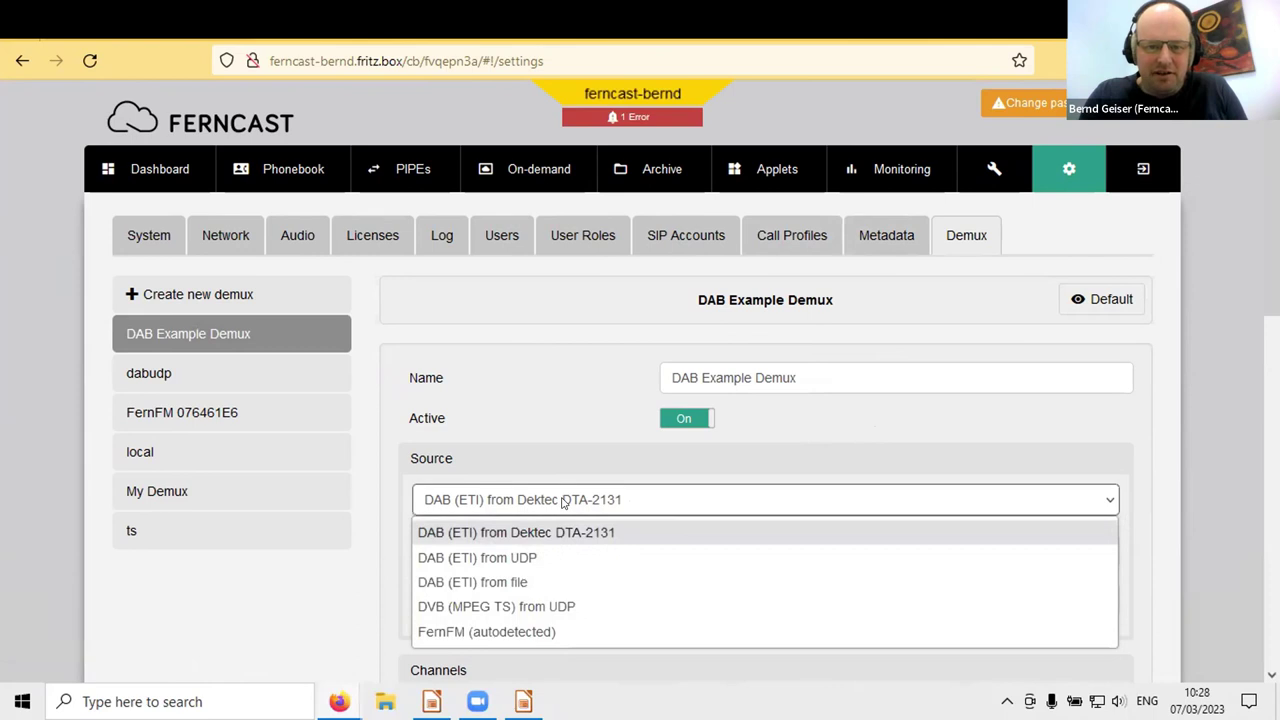
Step: Review the source options and the channel list of DAB Example Demux
left_click(612, 502)
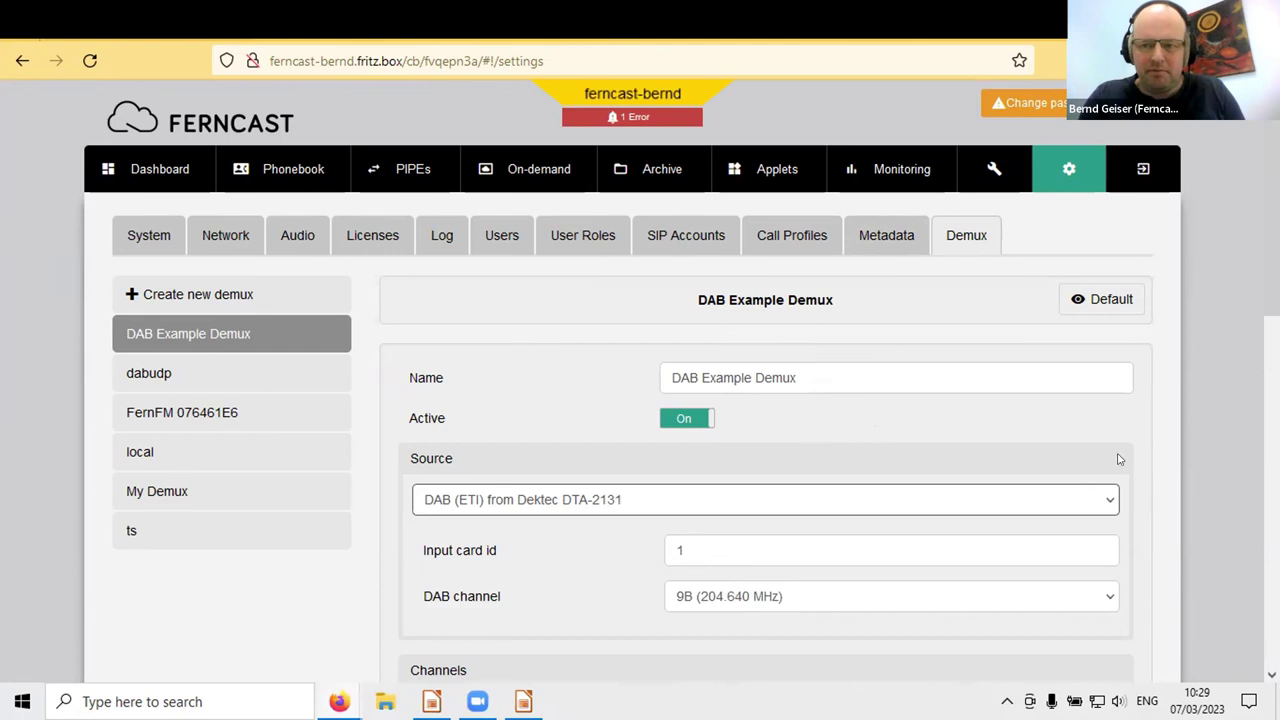
scroll(680, 380, "down", 4)
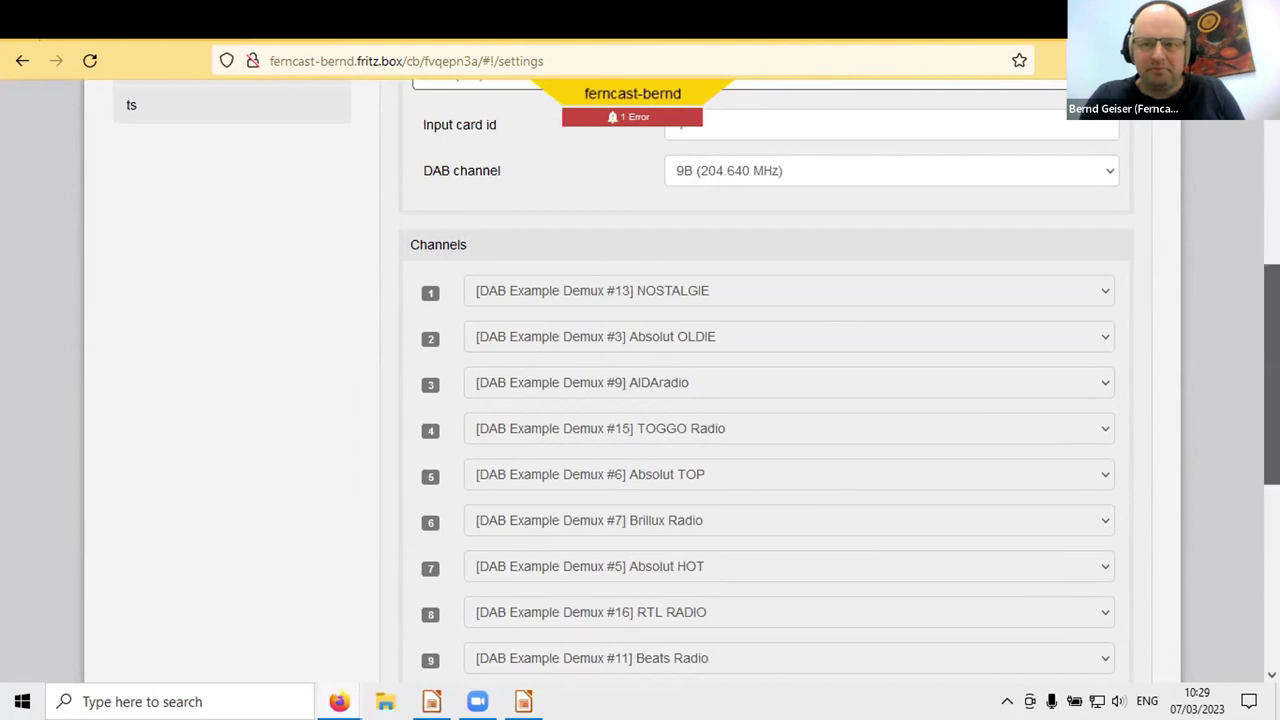
scroll(1272, 380, "up", 4)
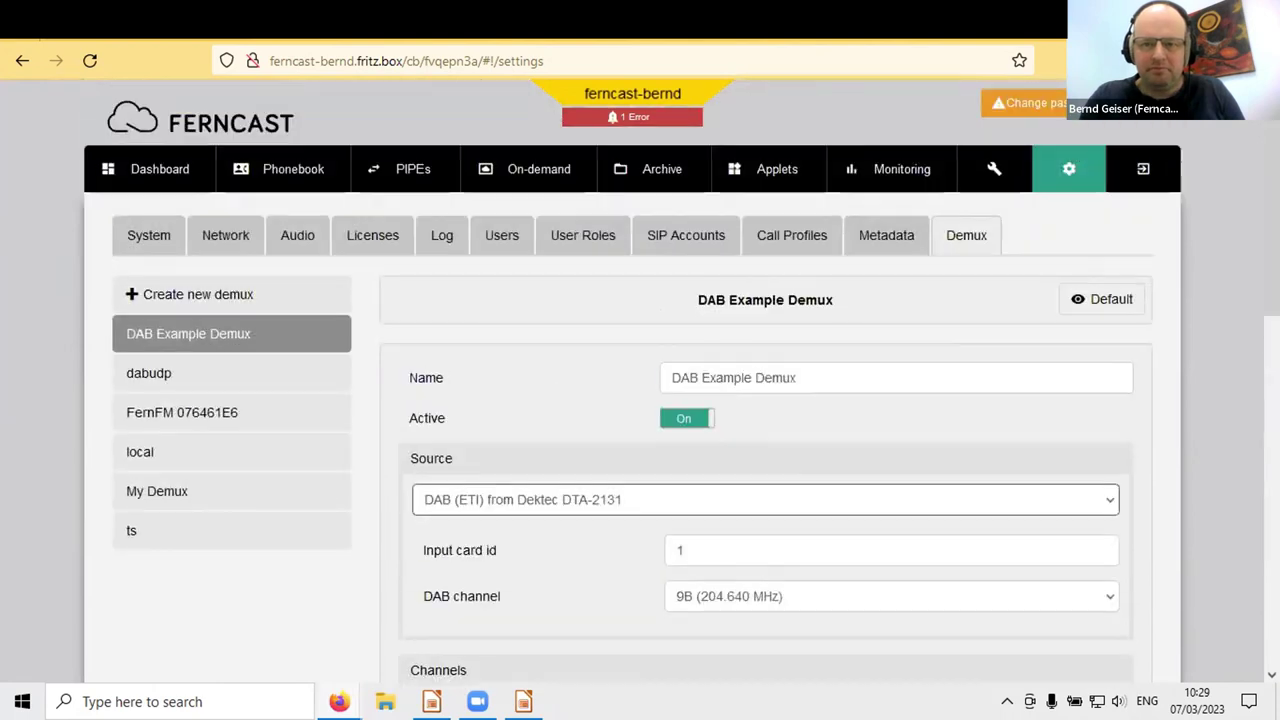
Step: Start the unidirectional pipe _DAB DEMUX DEMO_
left_click(403, 174)
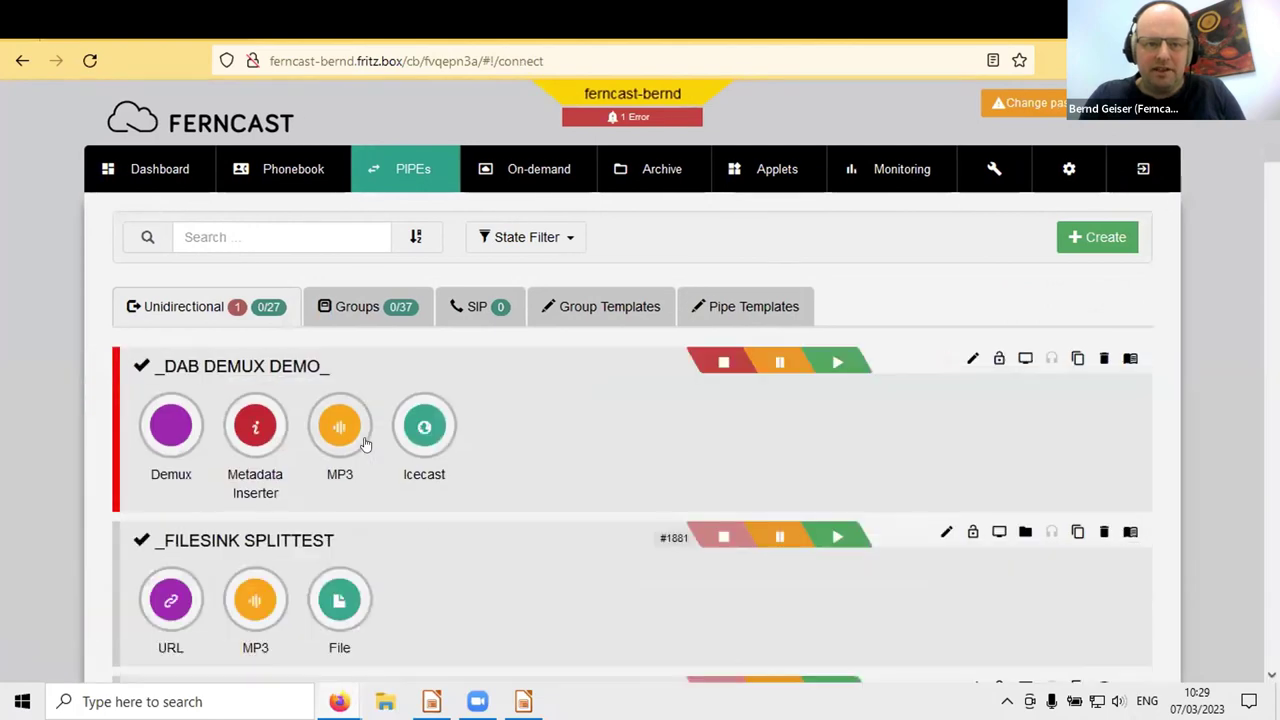
left_click(836, 362)
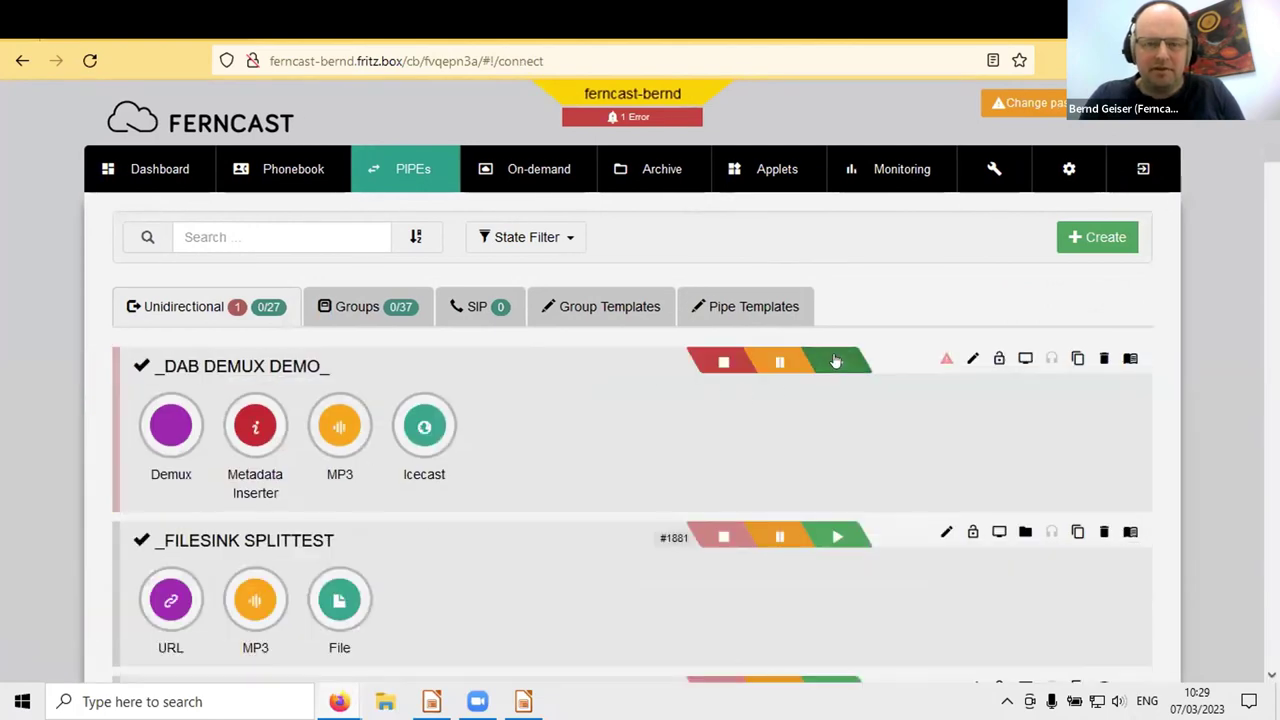
Step: Inspect the Demux settings and available channels of the _DAB DEMUX DEMO_ pipe, leaving them unchanged
left_click(153, 445)
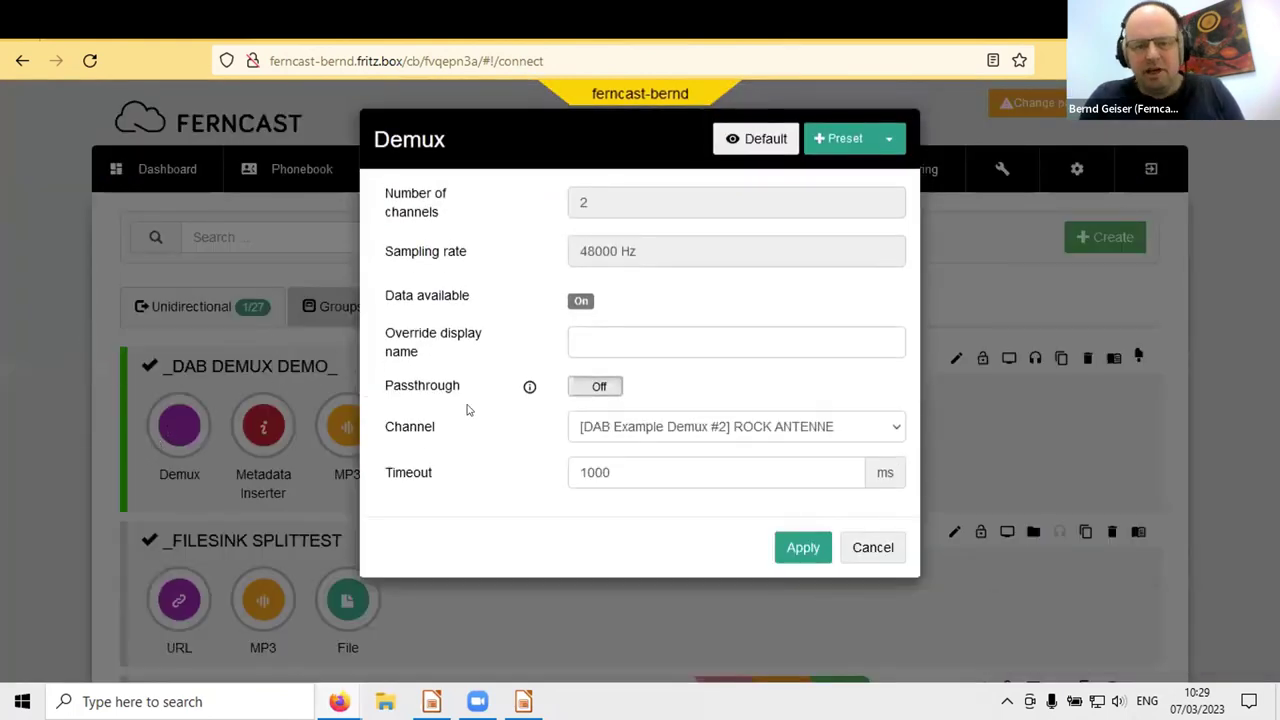
left_click(637, 425)
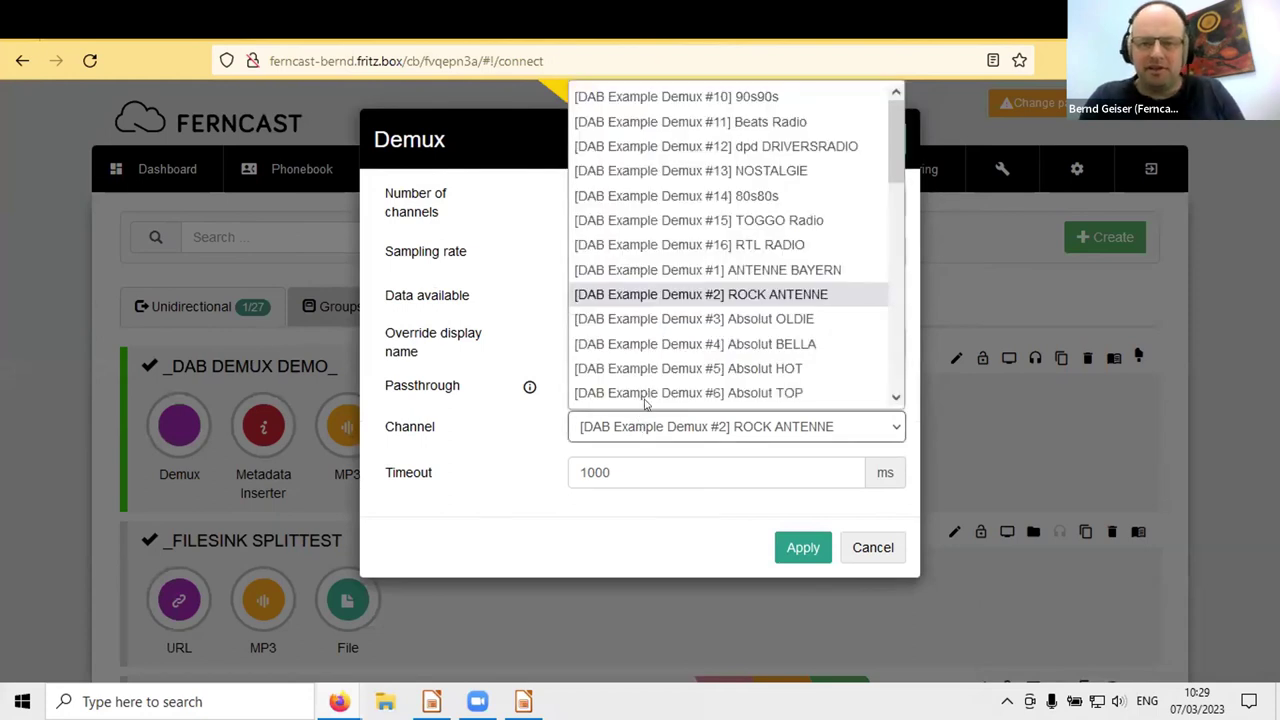
key("Escape")
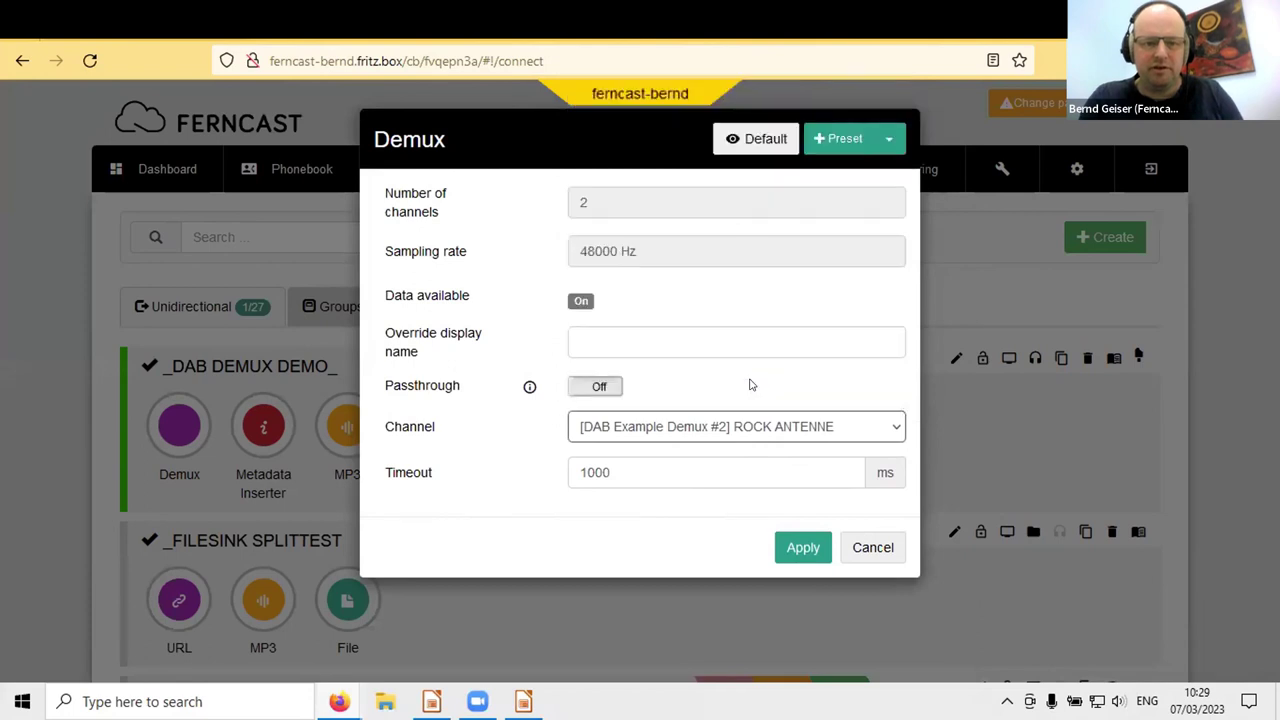
key("Escape")
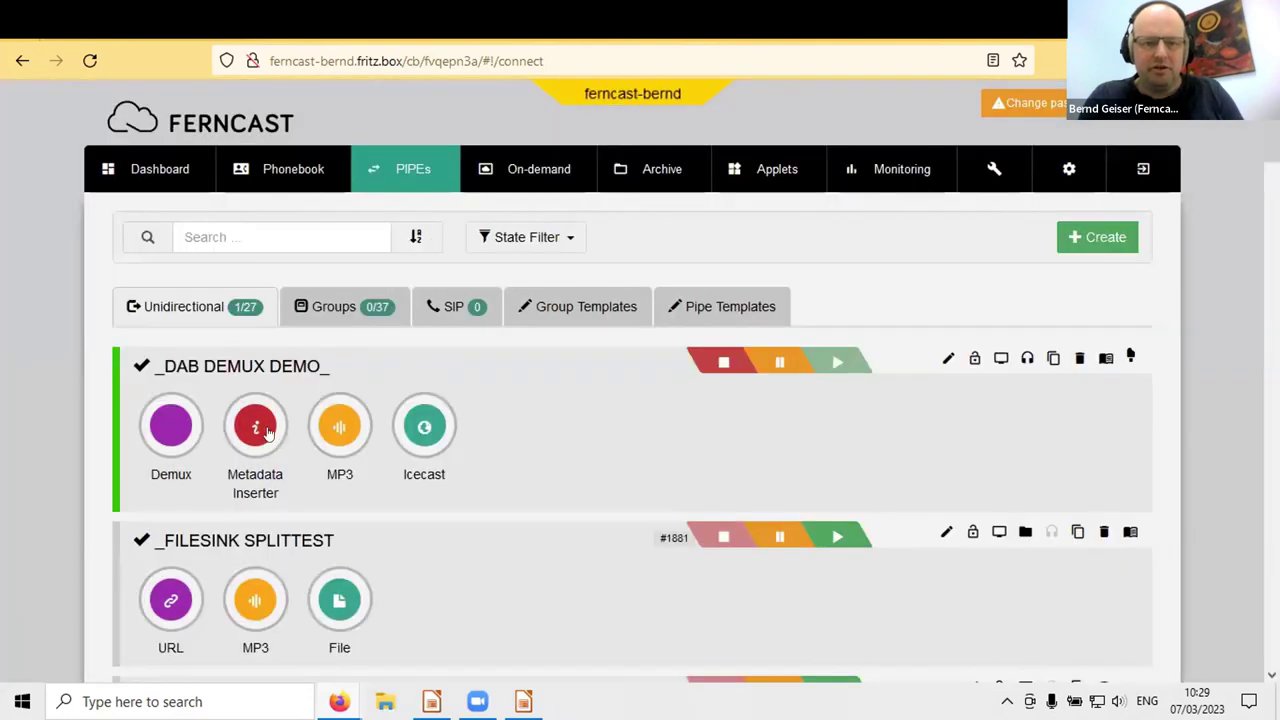
Step: Select [DAB Example Demux #2] ROCK ANTENNE as overlay metadata in the _DAB DEMUX DEMO_ pipe's Metadata Inserter and apply the settings
left_click(247, 430)
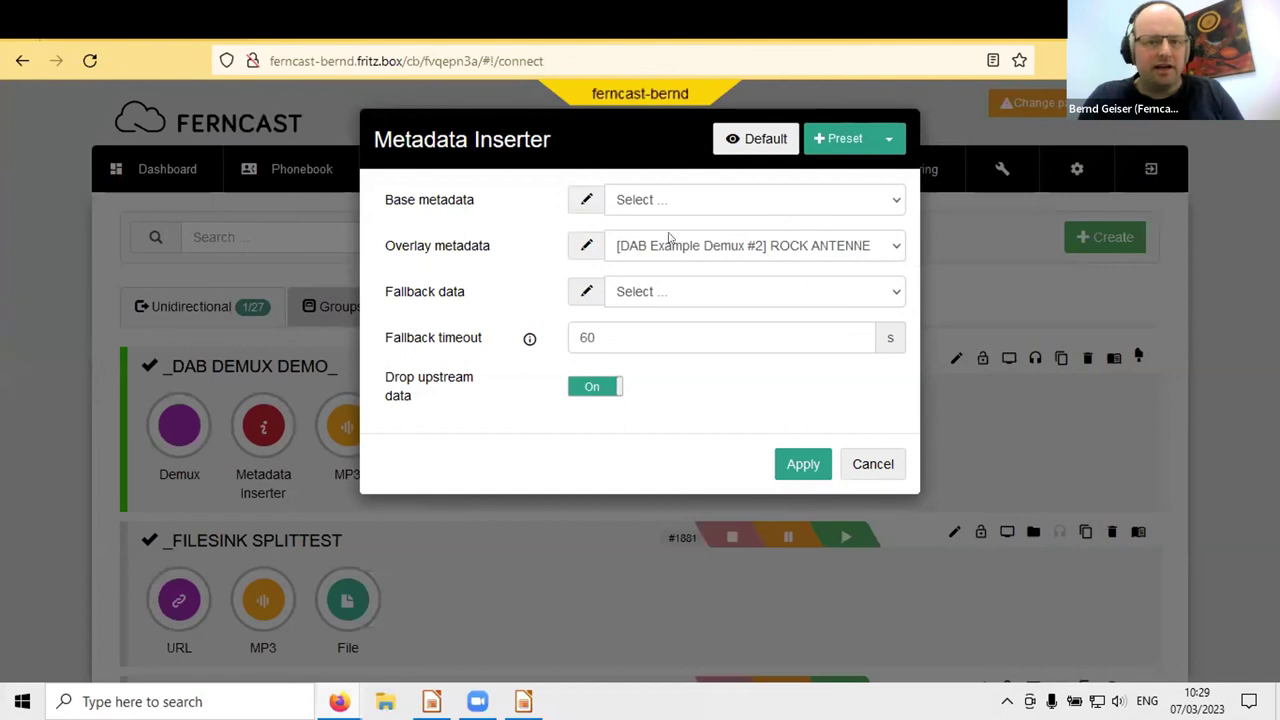
left_click(896, 248)
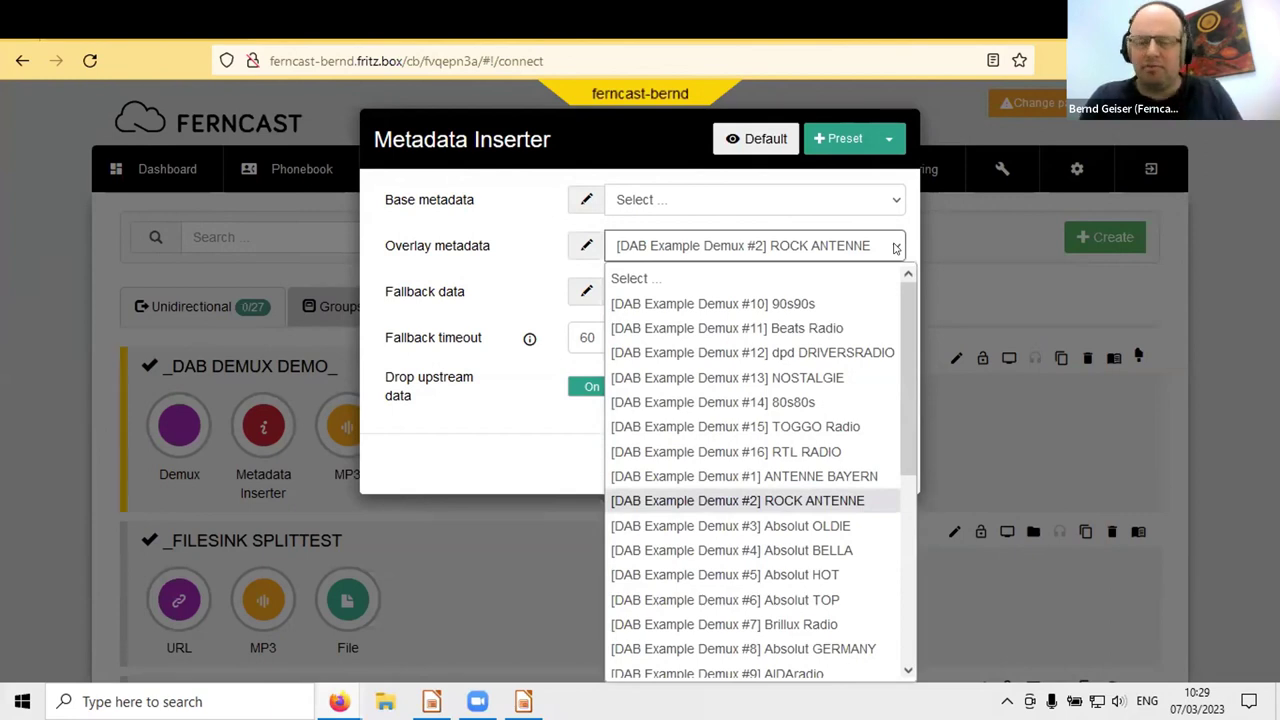
left_click(845, 492)
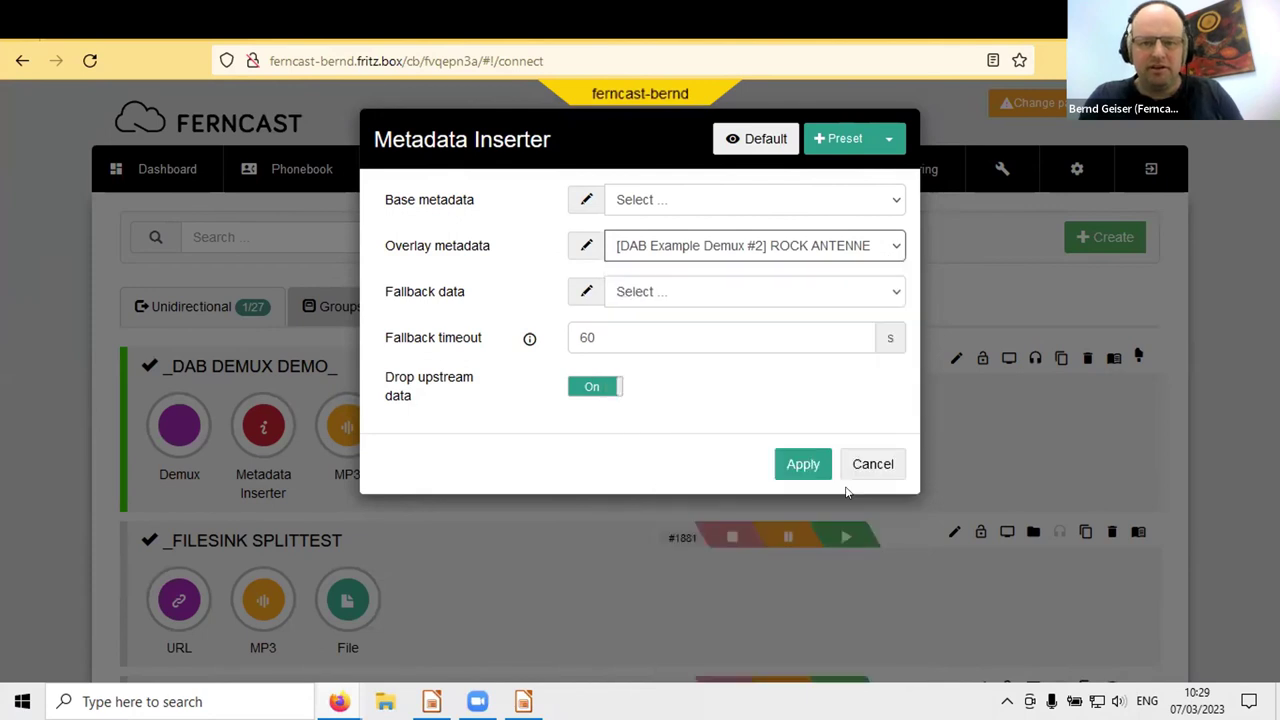
left_click(803, 464)
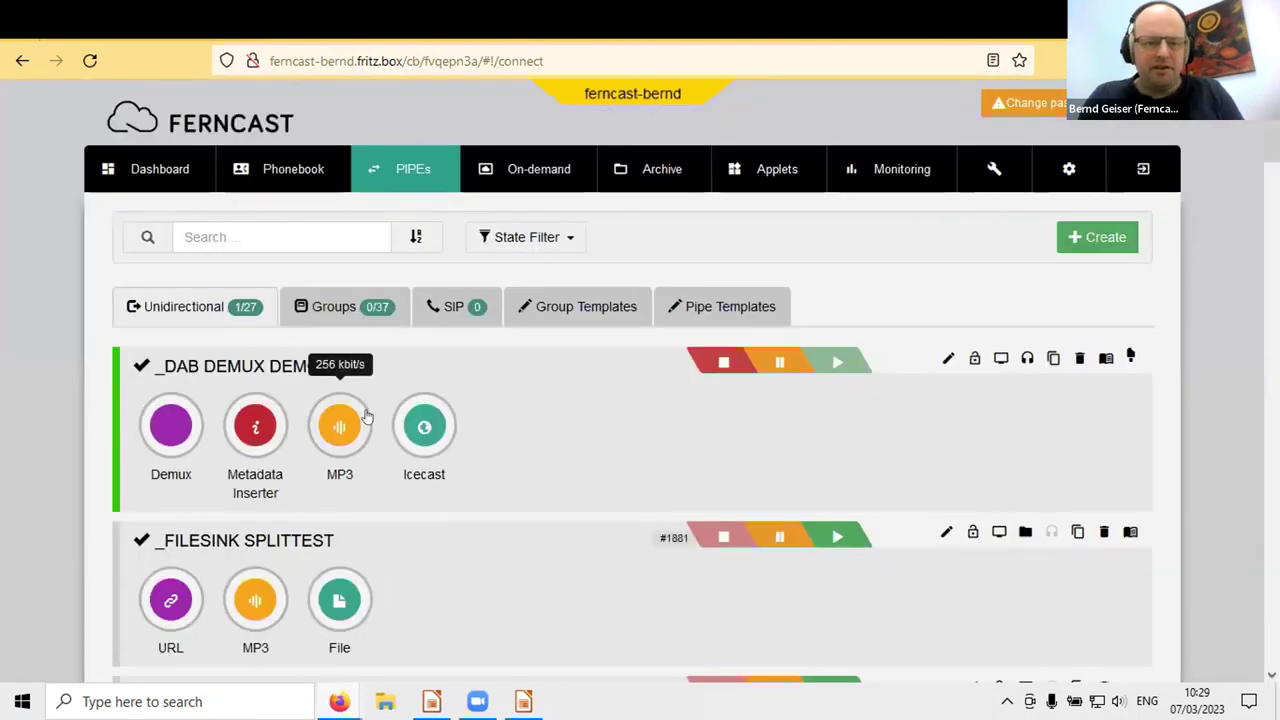
Step: Check the pipe's MP3 bitrate and the currently playing text of the /dabdemo mountpoint on the Icecast status page
mouse_move(405, 422)
mouse_move(366, 428)
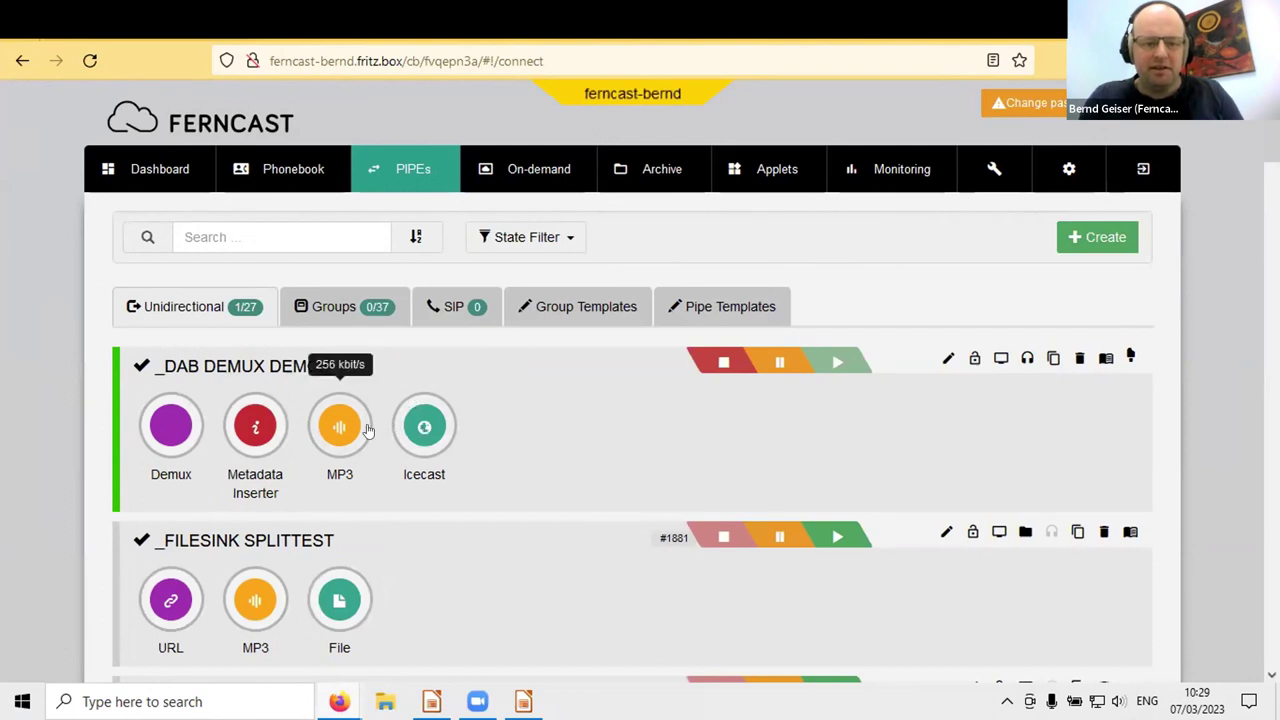
key("ctrl+Tab")
key("ctrl+Tab")
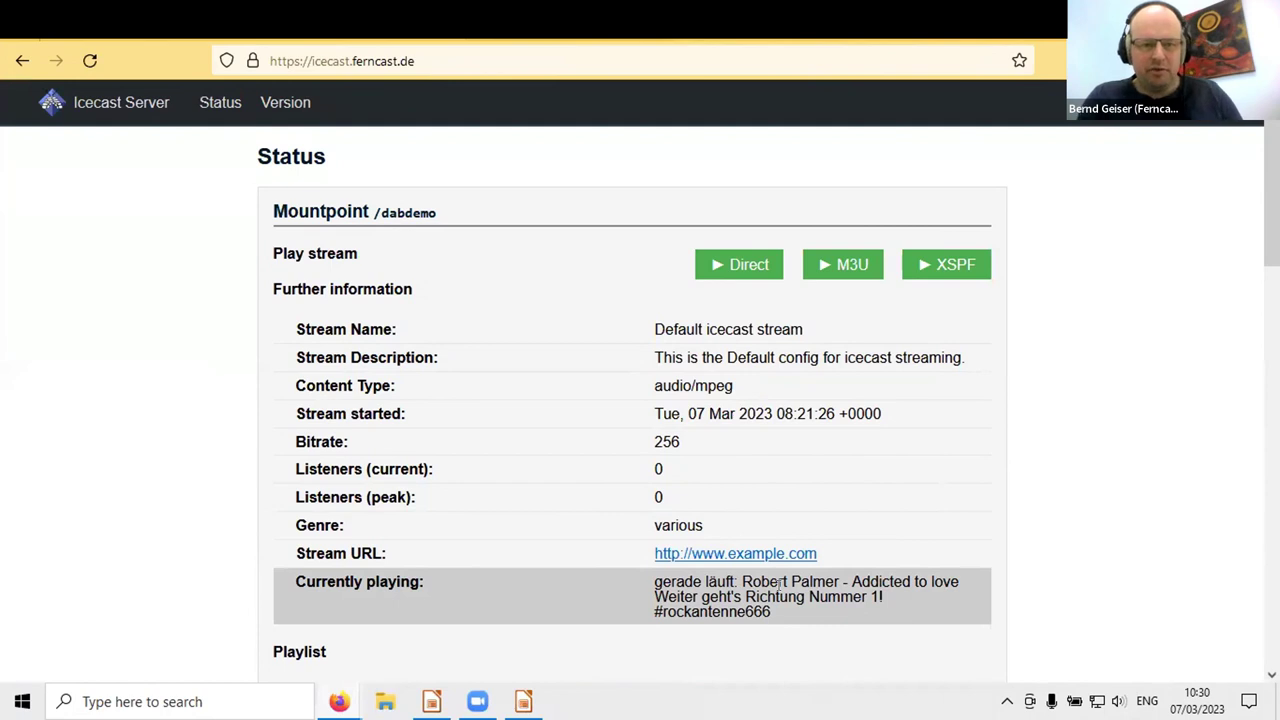
Step: Switch to the aixtream-0edf2c3a system and open its demux settings
key("alt+Tab")
key("alt+Tab")
key("alt+Tab")
key("alt+Tab")
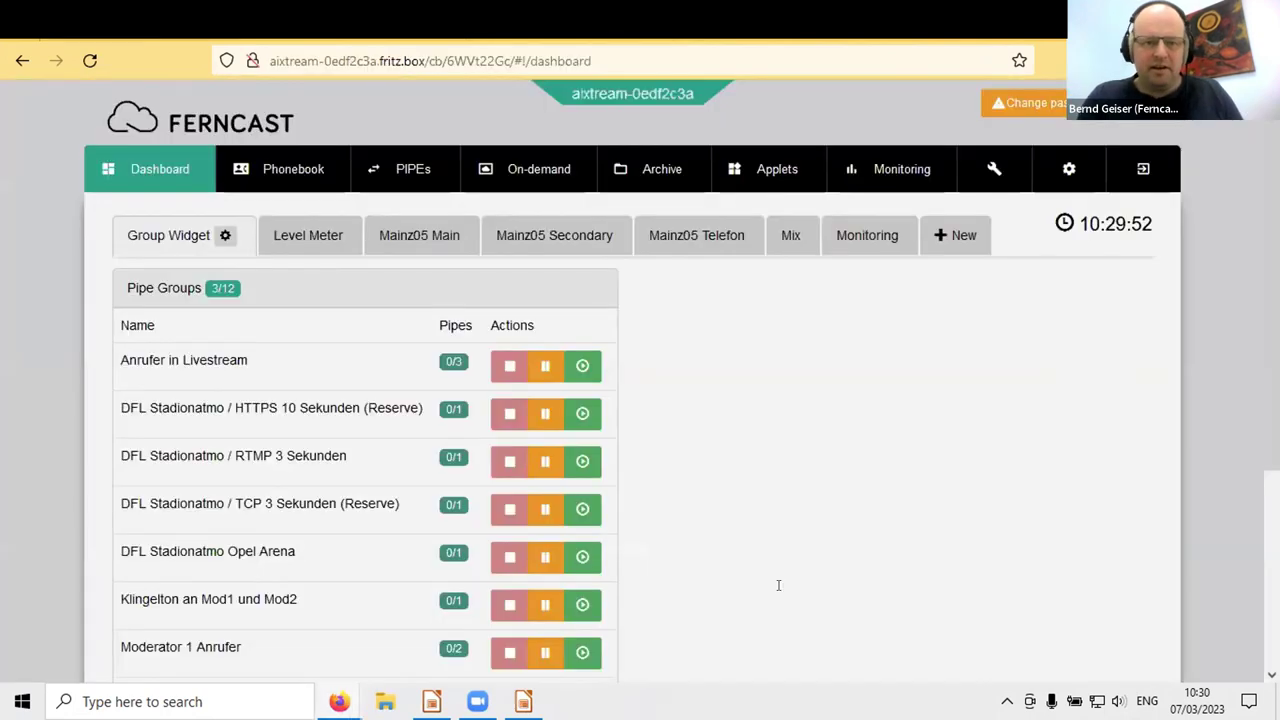
left_click(1054, 190)
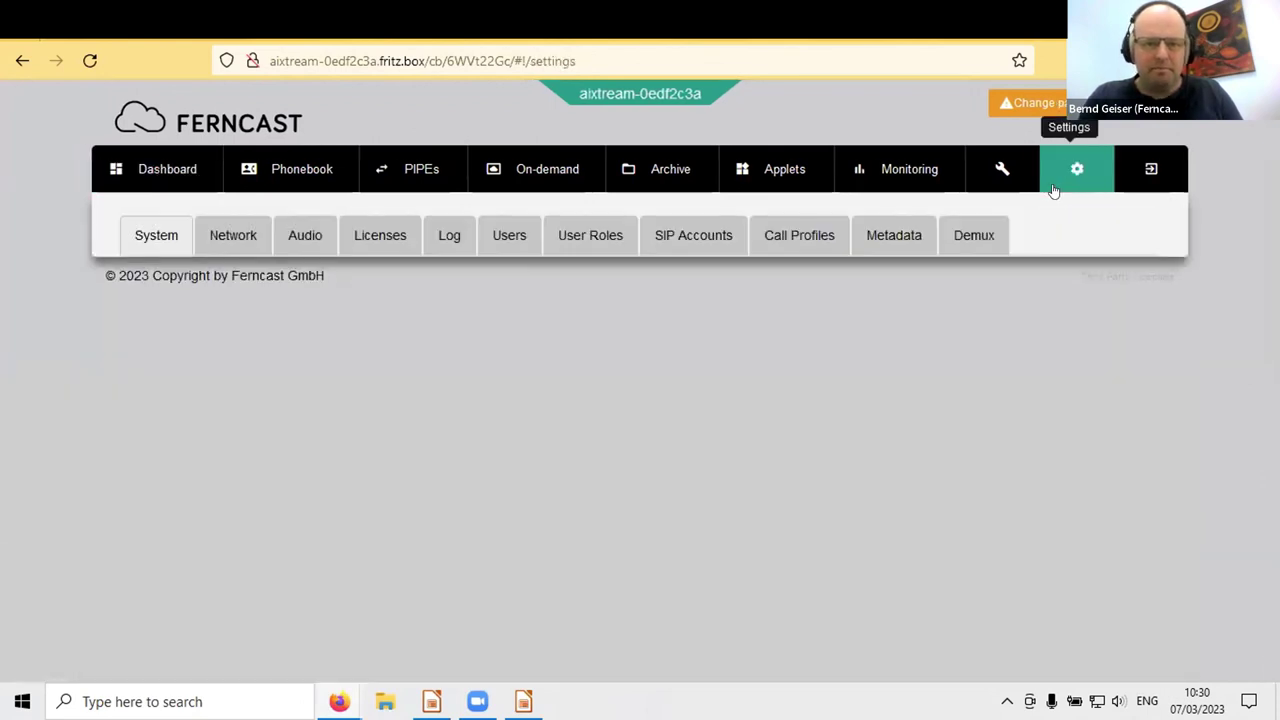
left_click(975, 236)
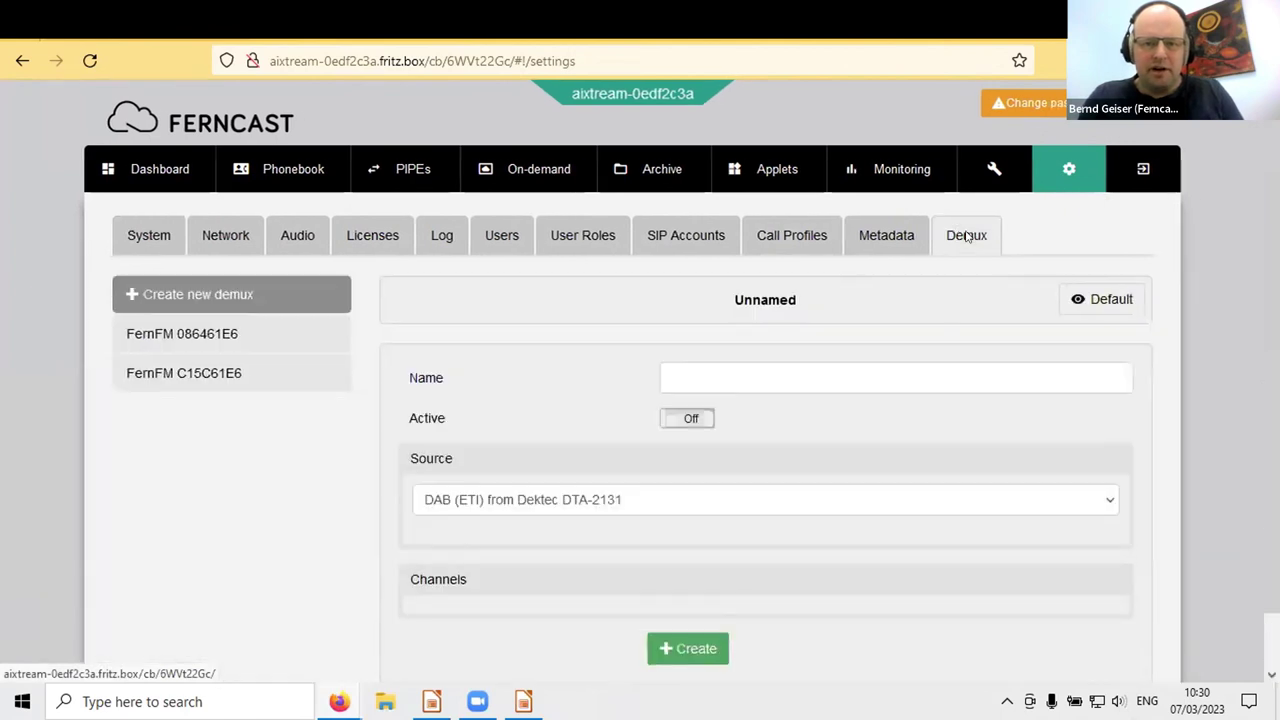
Step: Examine the FernFM 086461E6 demux, including its channel lists and the 1LIVE channel's frequency
left_click(252, 342)
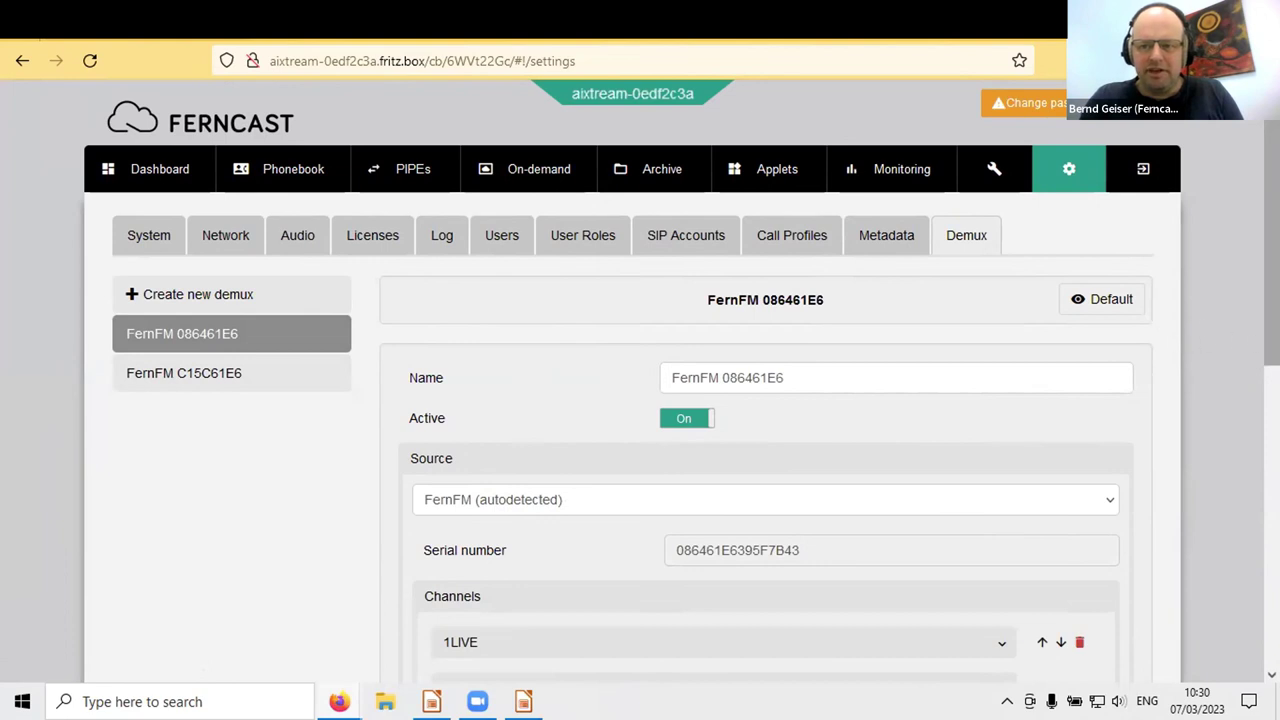
scroll(994, 262, "down", 5)
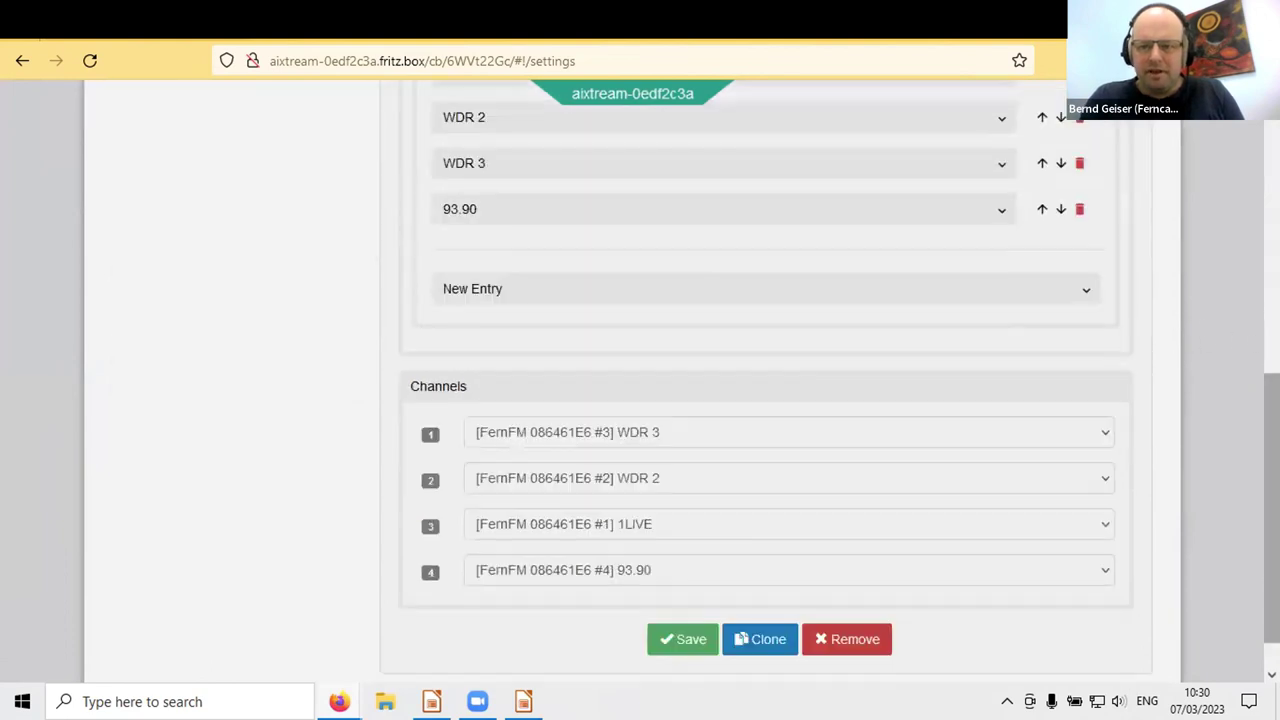
scroll(1255, 250, "up", 6)
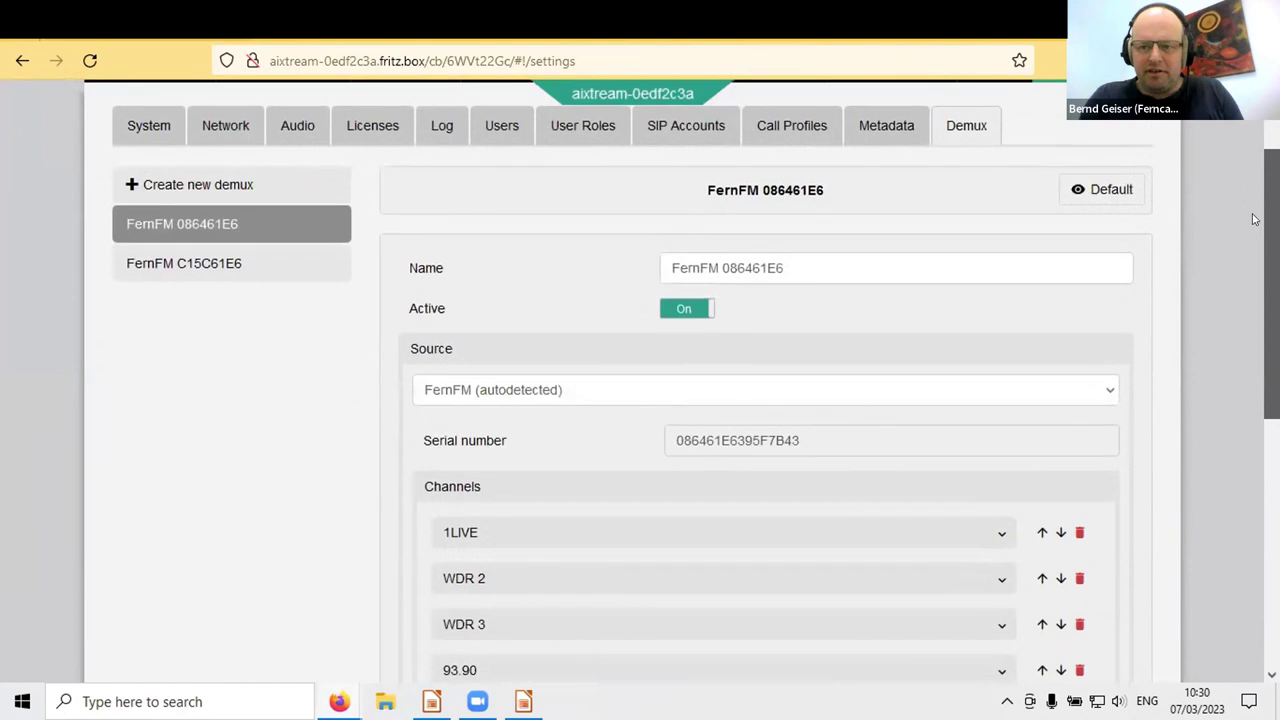
scroll(1255, 250, "down", 1)
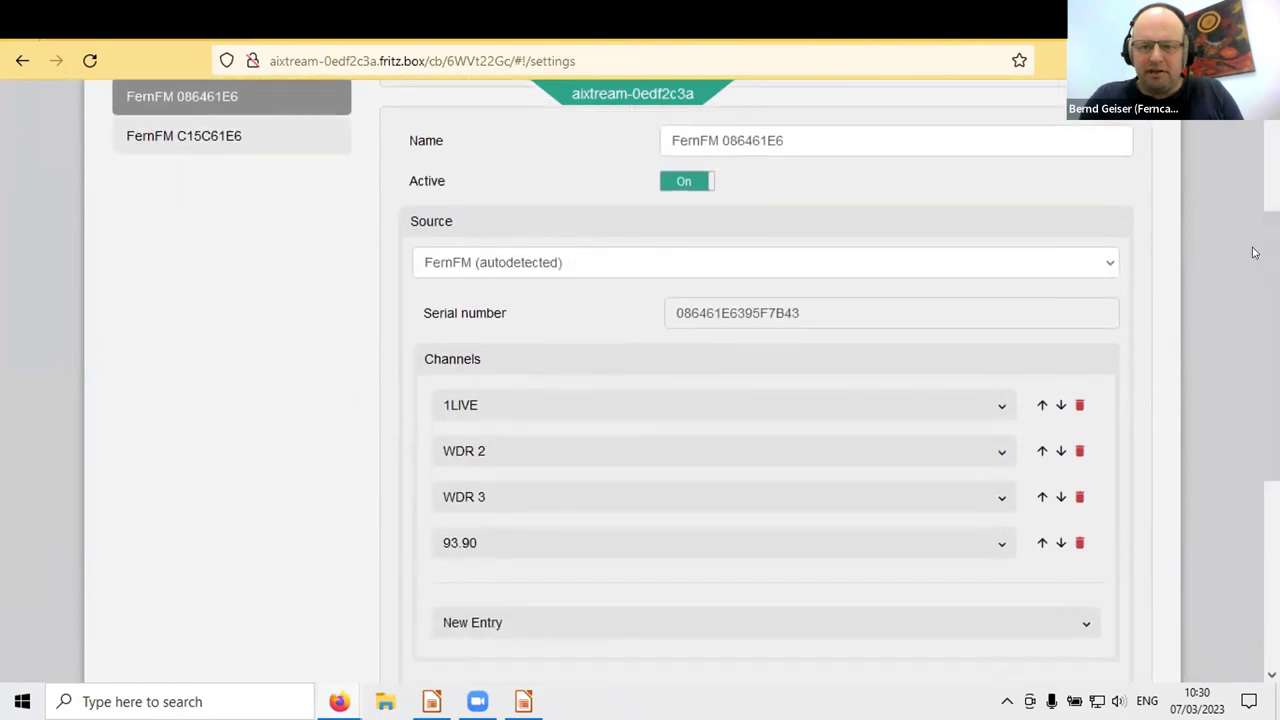
left_click(998, 405)
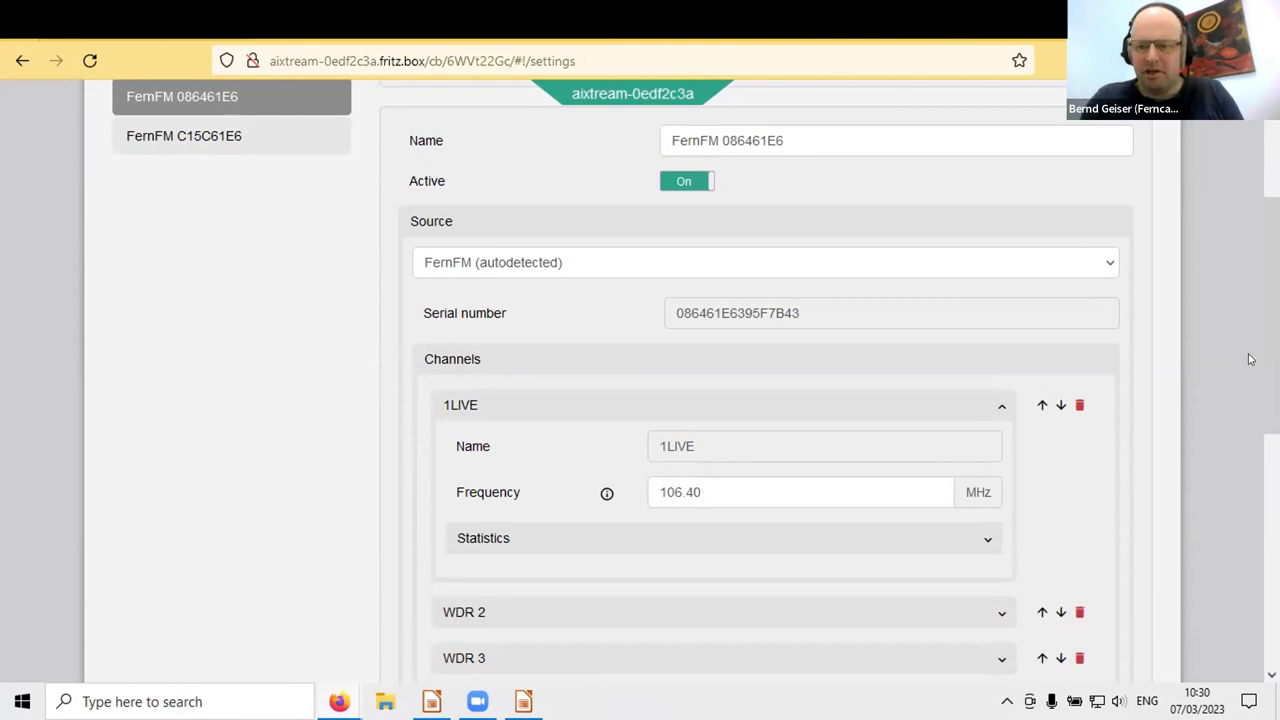
scroll(1271, 315, "up", 3)
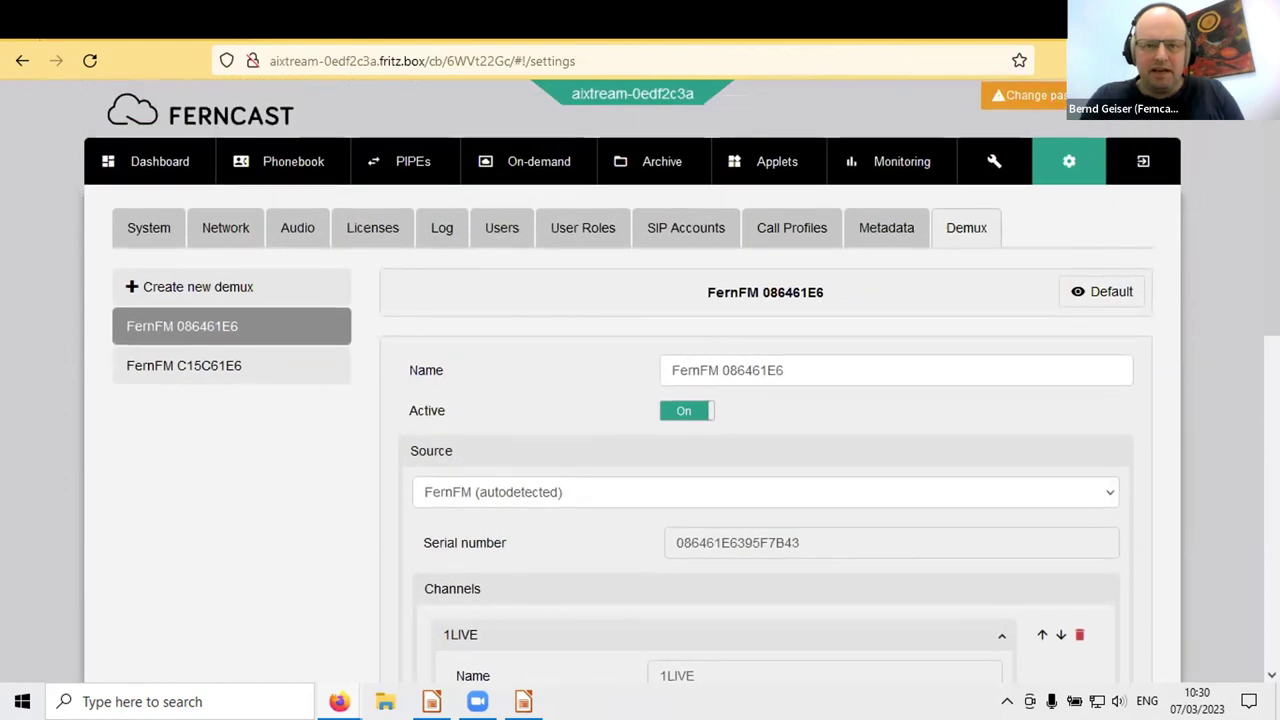
Step: Check which channel the Demux of the _ FM to Icecast pipe uses, leaving its settings unchanged
left_click(418, 163)
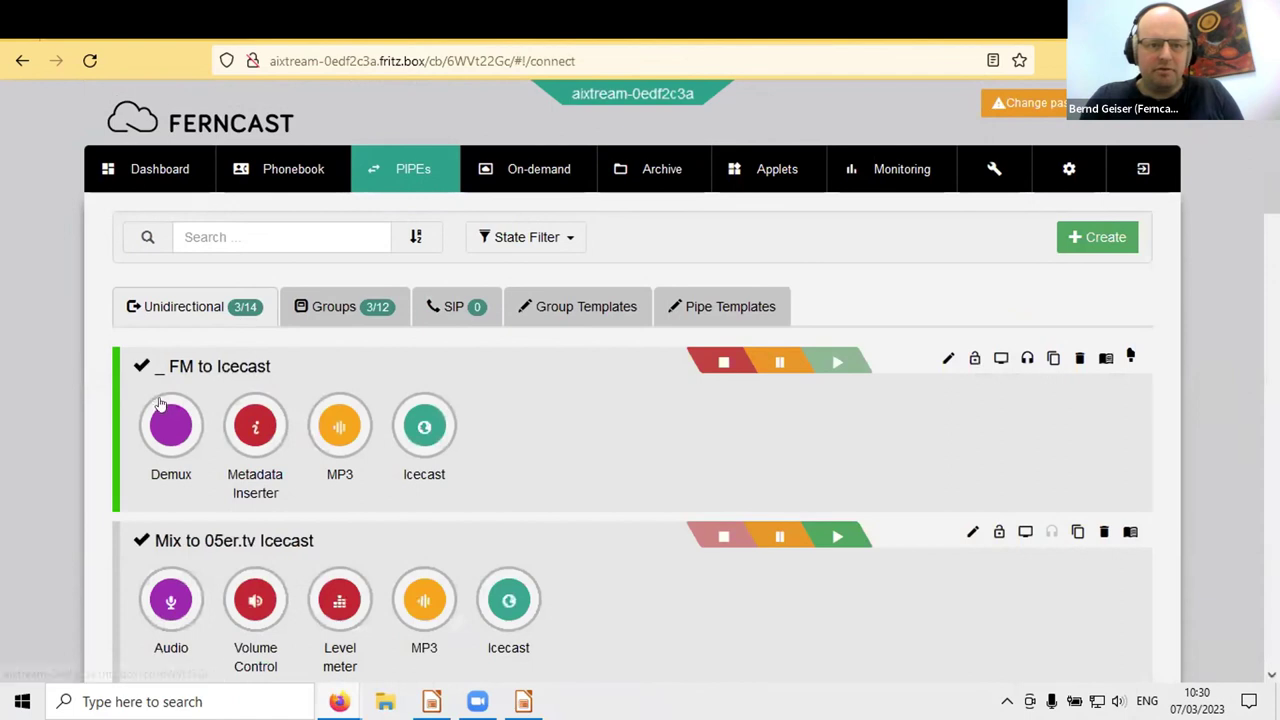
left_click(162, 414)
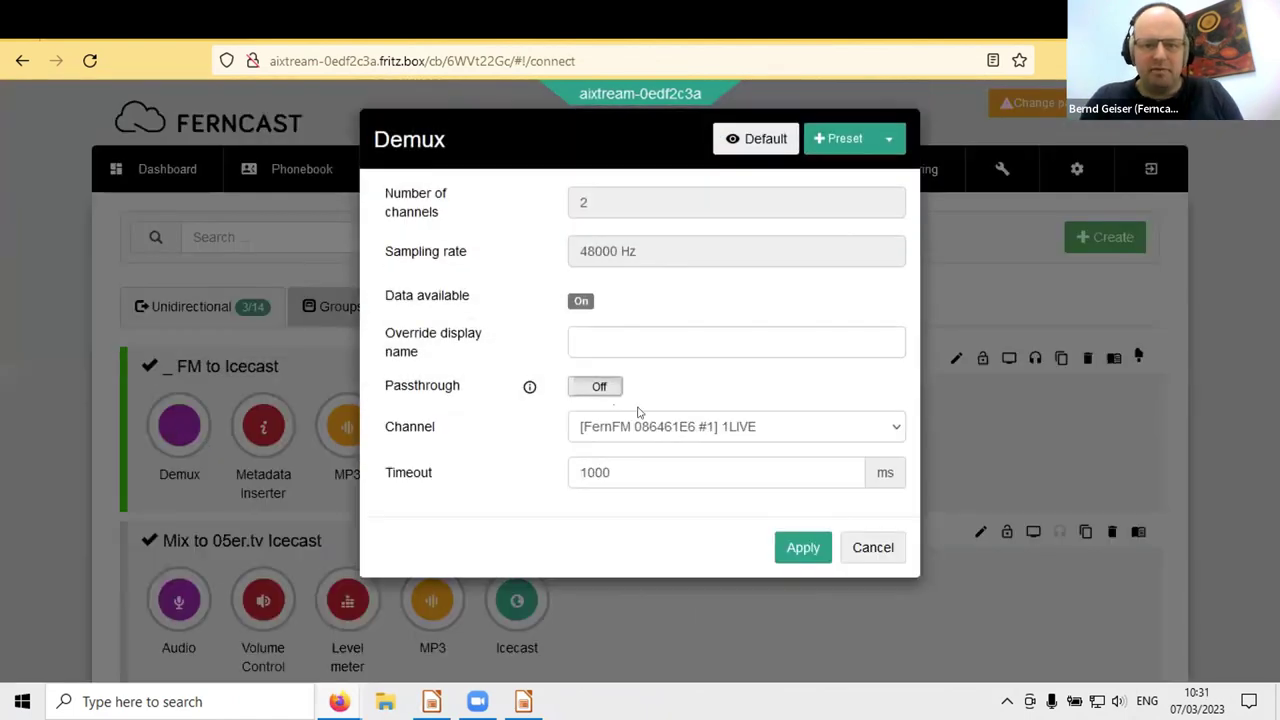
left_click(873, 548)
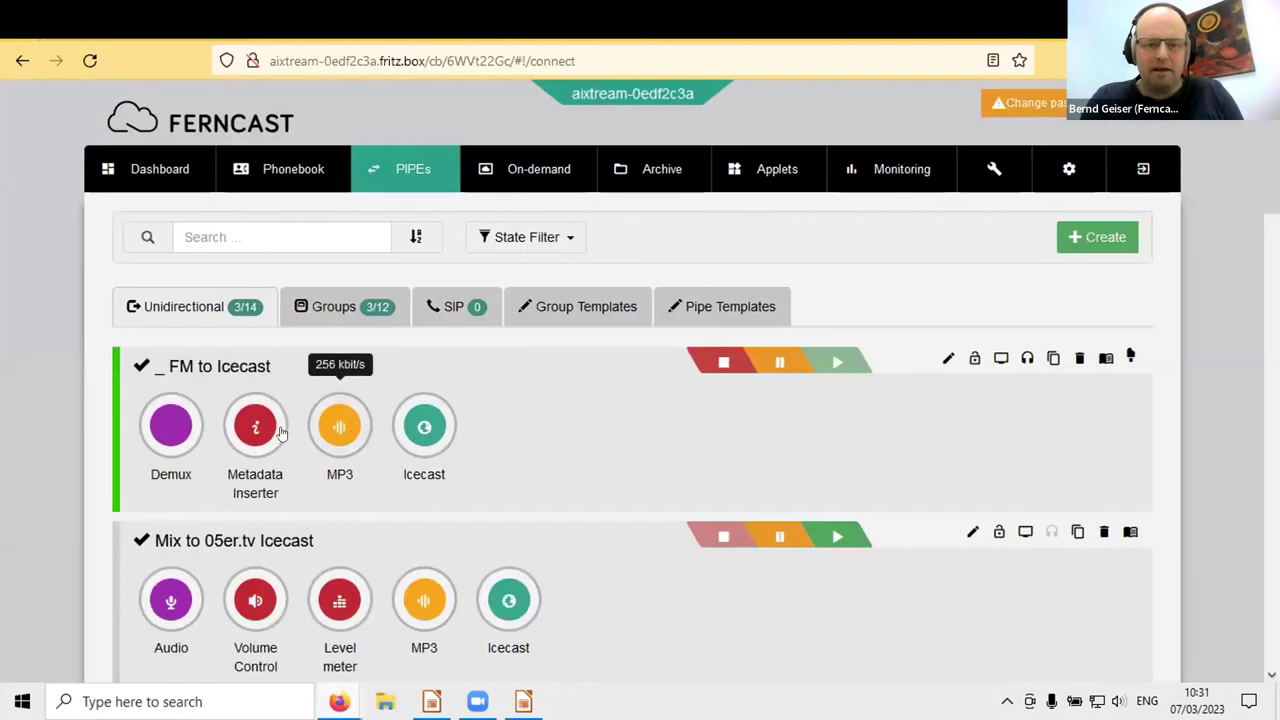
Step: Inspect the overlay metadata choices in the _ FM to Icecast pipe's Metadata Inserter without changing them
left_click(257, 427)
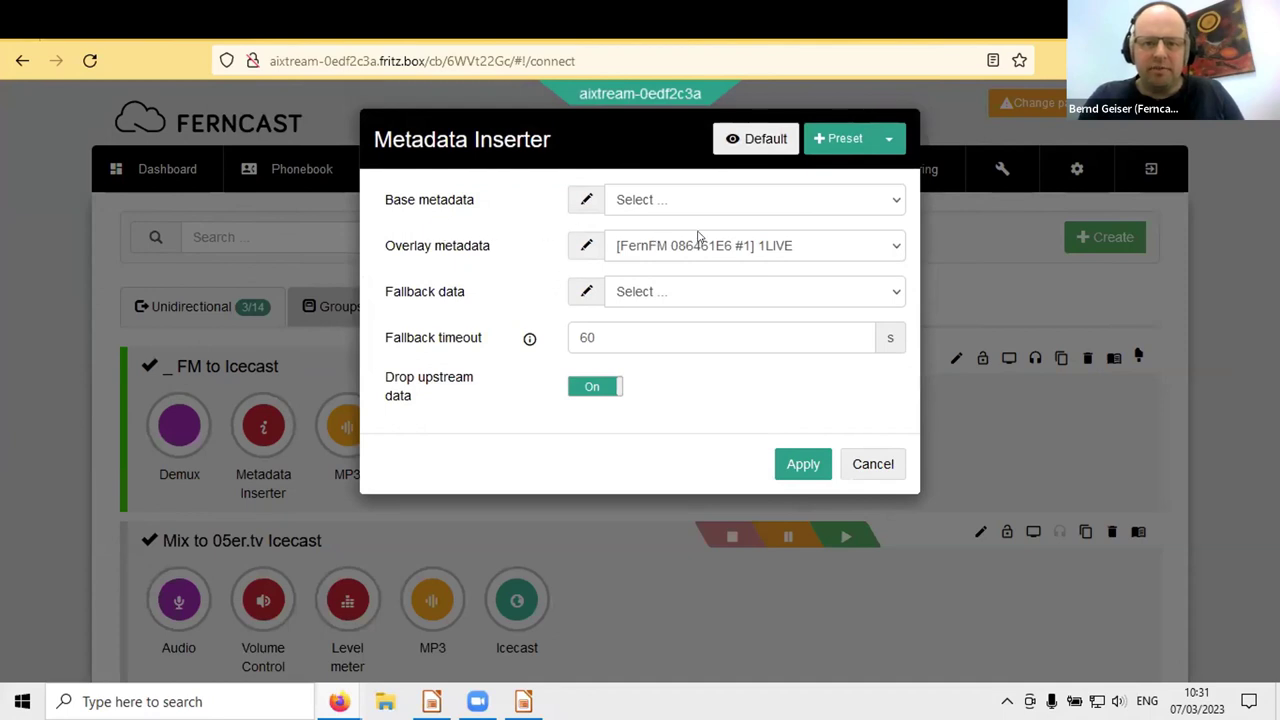
left_click(699, 240)
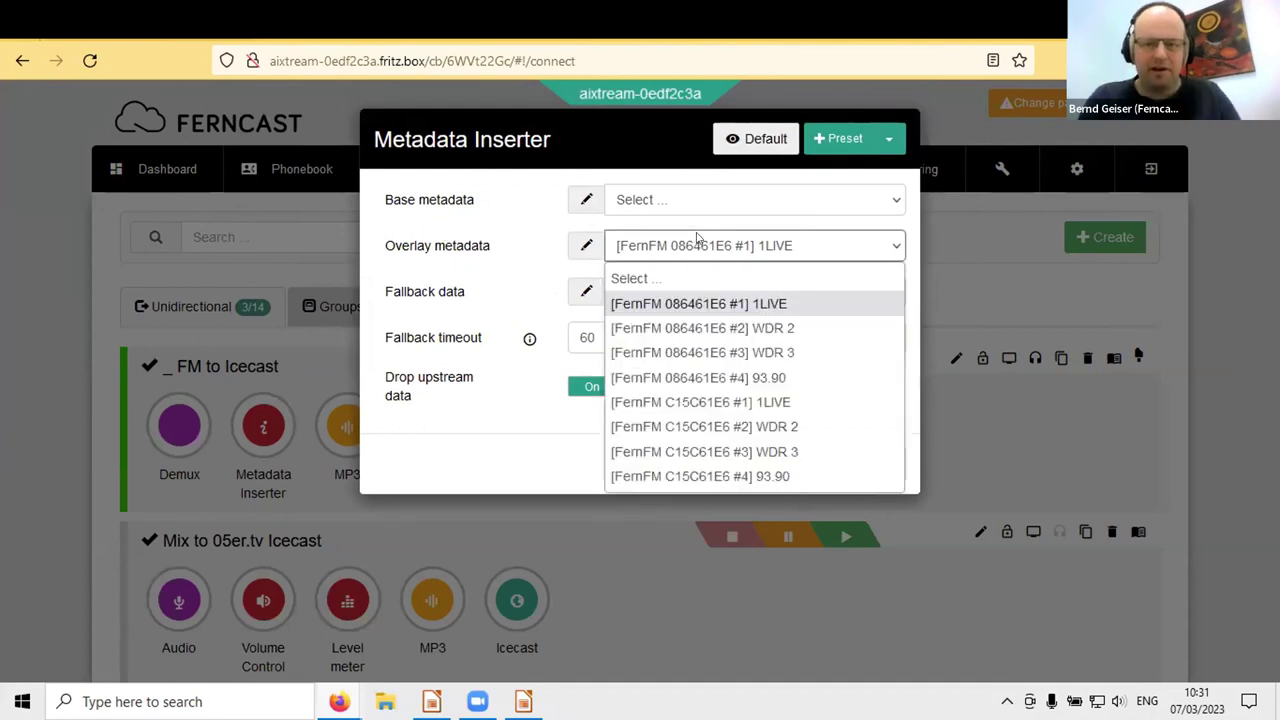
left_click(697, 237)
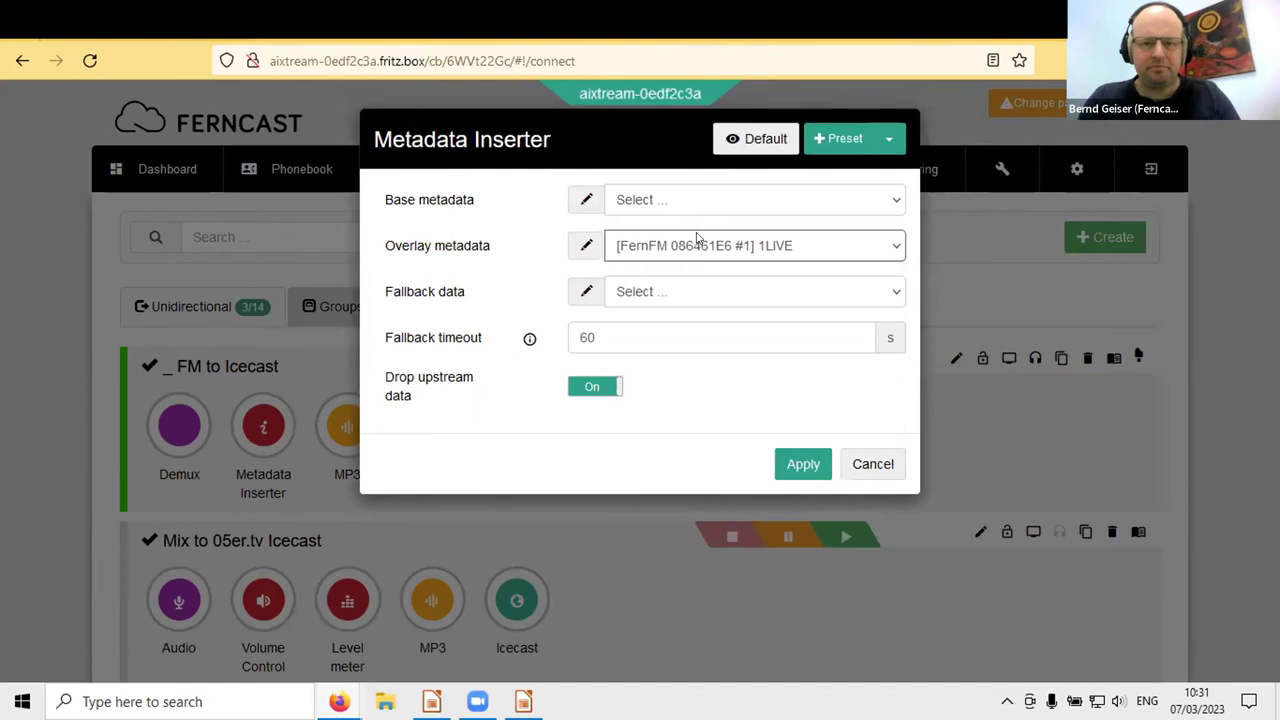
key("Escape")
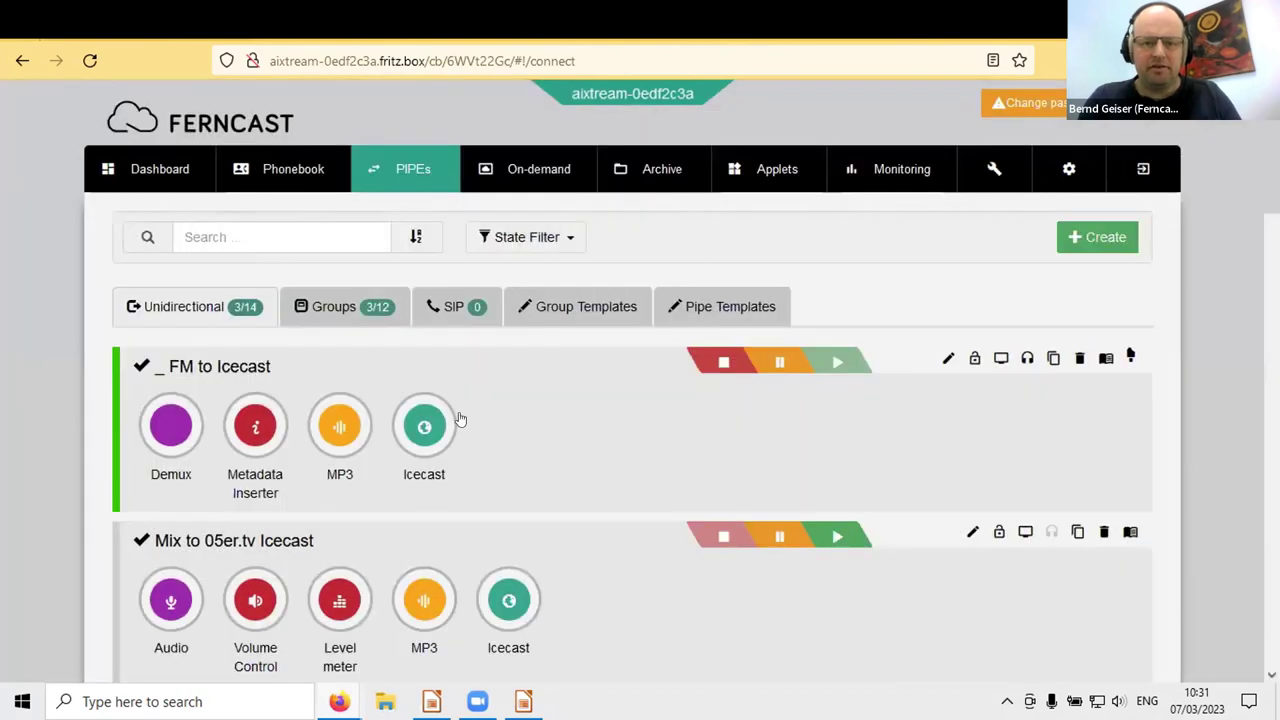
Step: View the /fmtest mountpoint on the Icecast status page and highlight its name
left_click(459, 418)
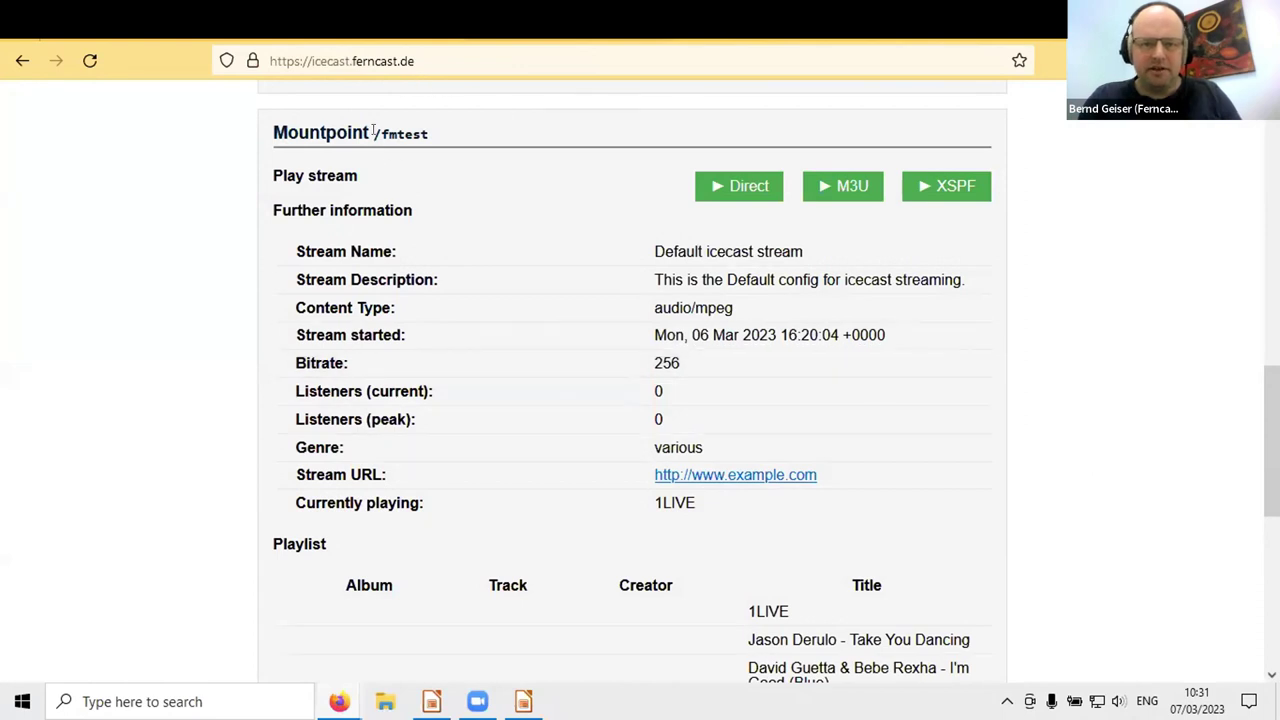
left_click_drag(376, 133, 430, 133)
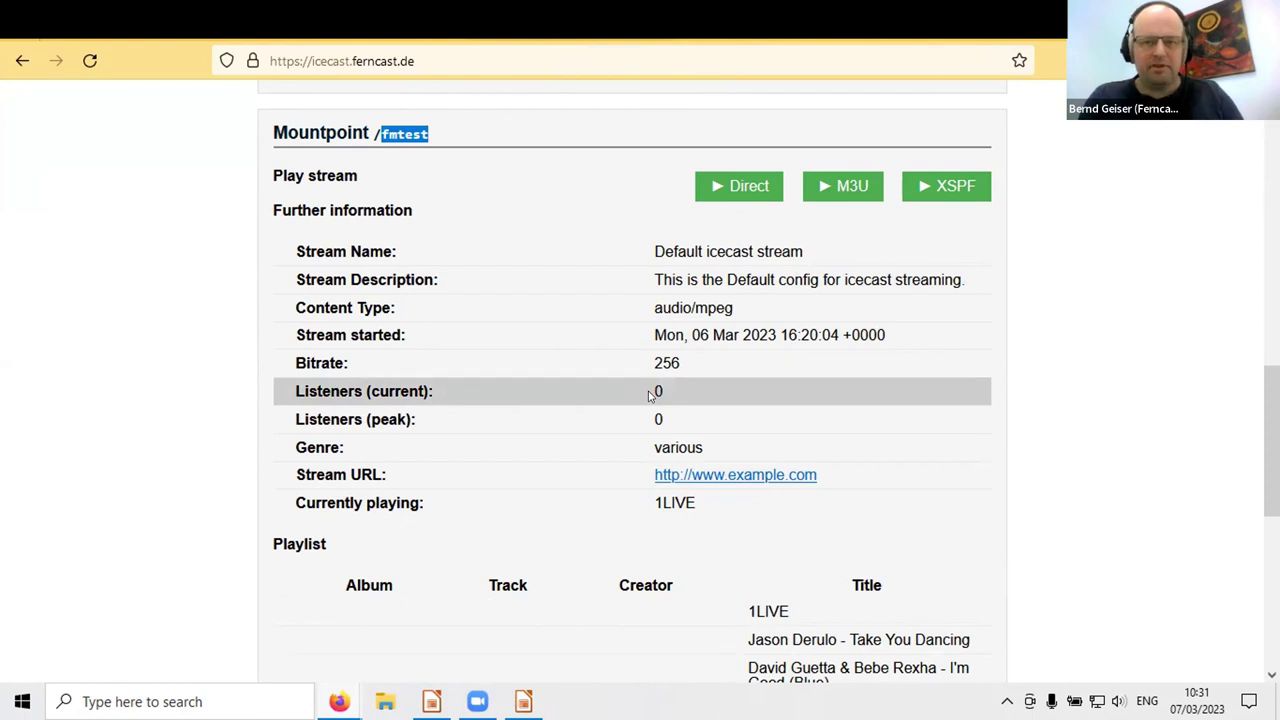
Step: Switch to the aixtream web interface and examine the SNR, RSSI, Stereo and RDS update charts of the FernFM 086461E6 demux
key("ctrl+Tab")
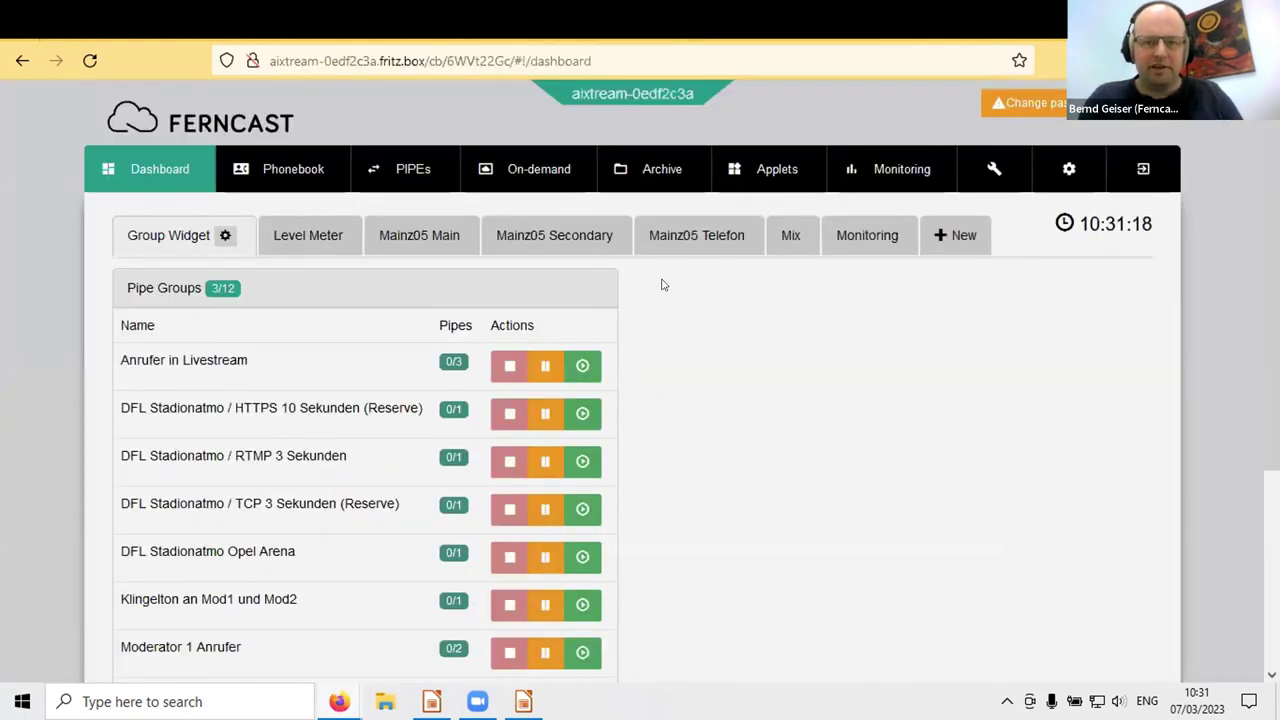
left_click(874, 164)
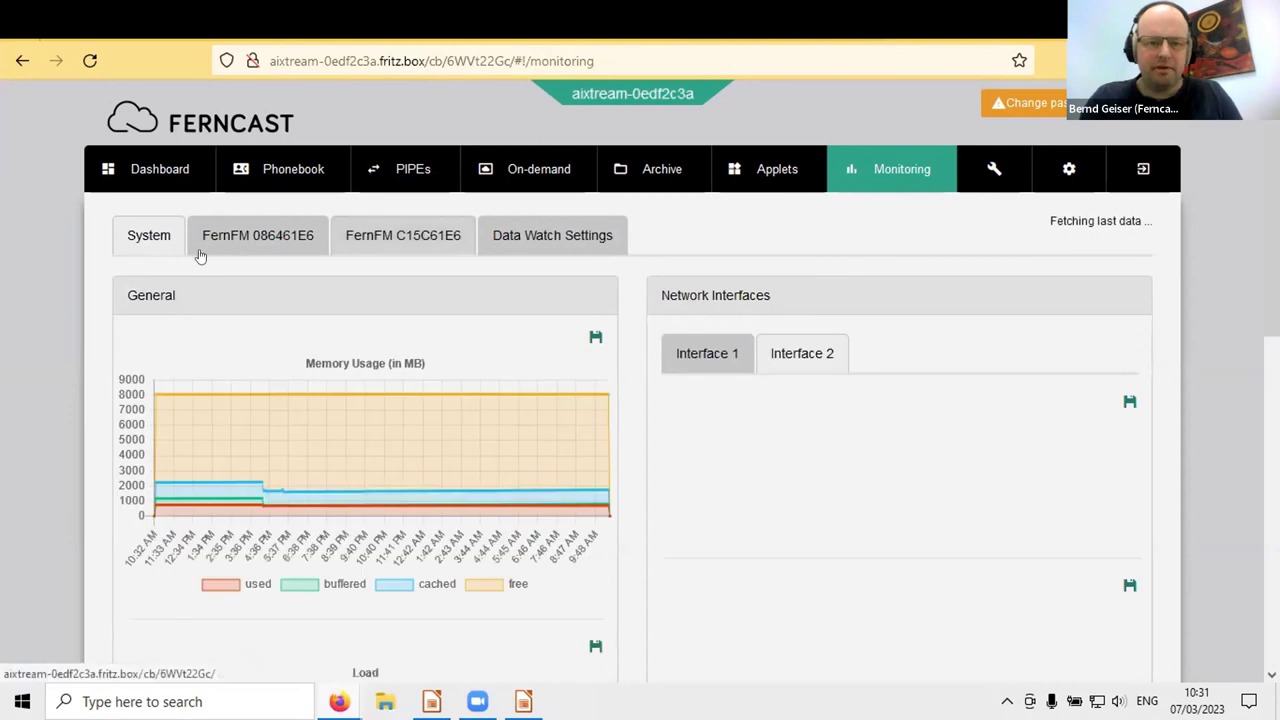
left_click(233, 237)
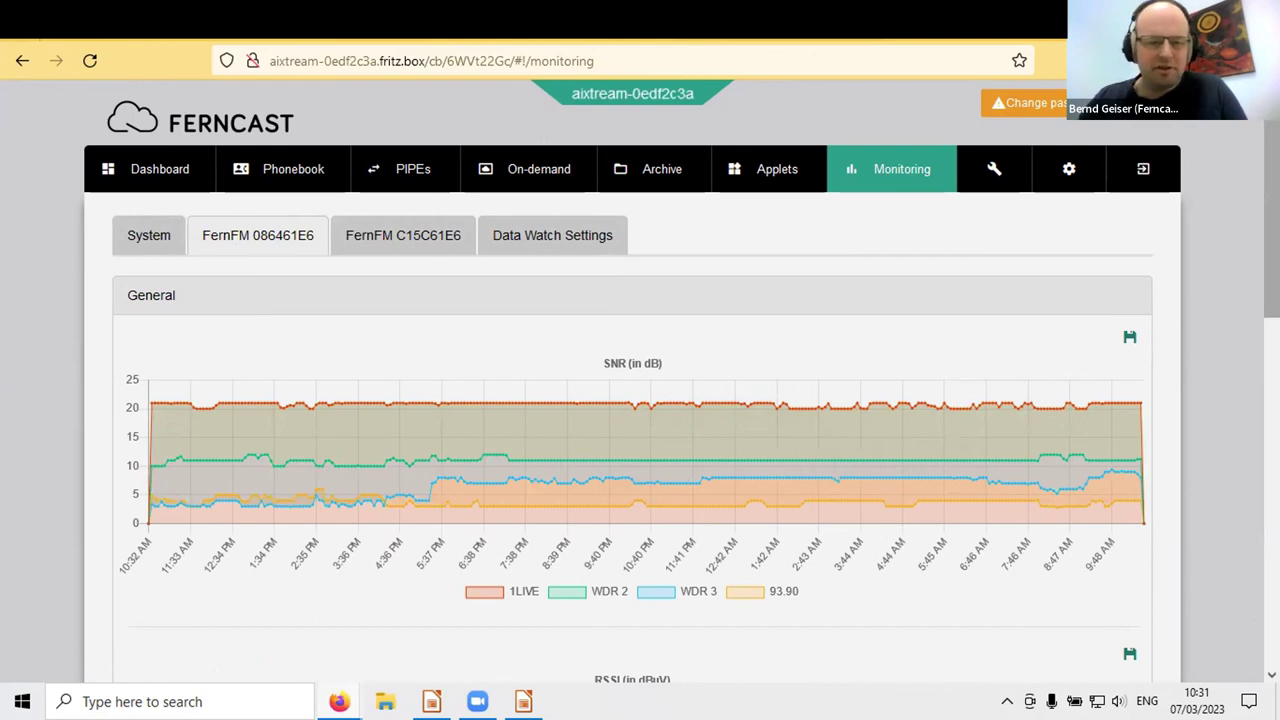
scroll(632, 380, "down", 3)
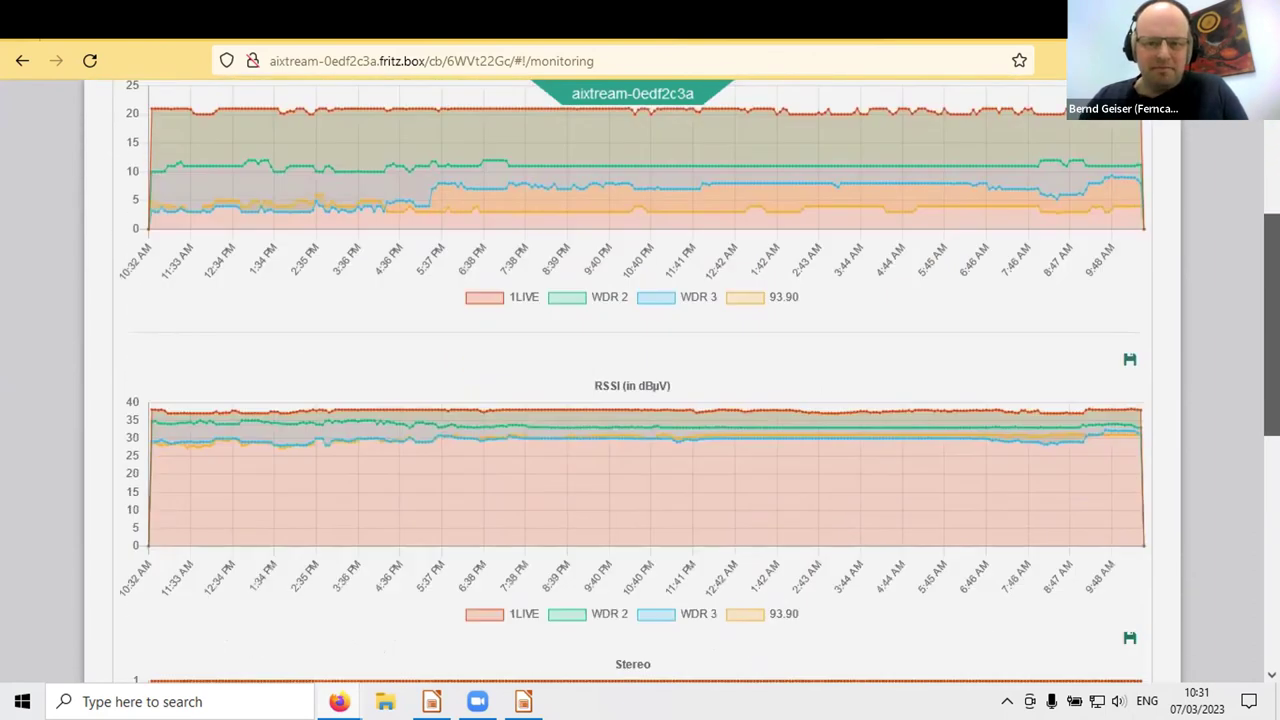
scroll(632, 380, "up", 1)
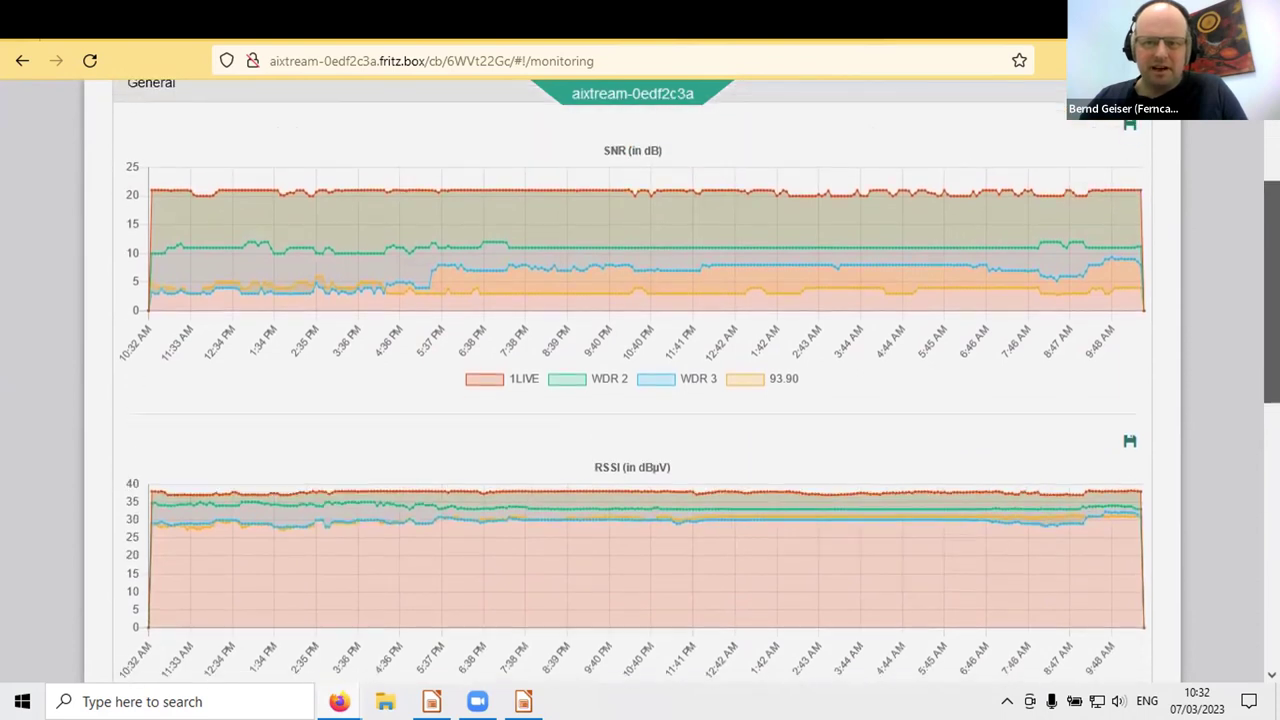
scroll(632, 380, "down", 3)
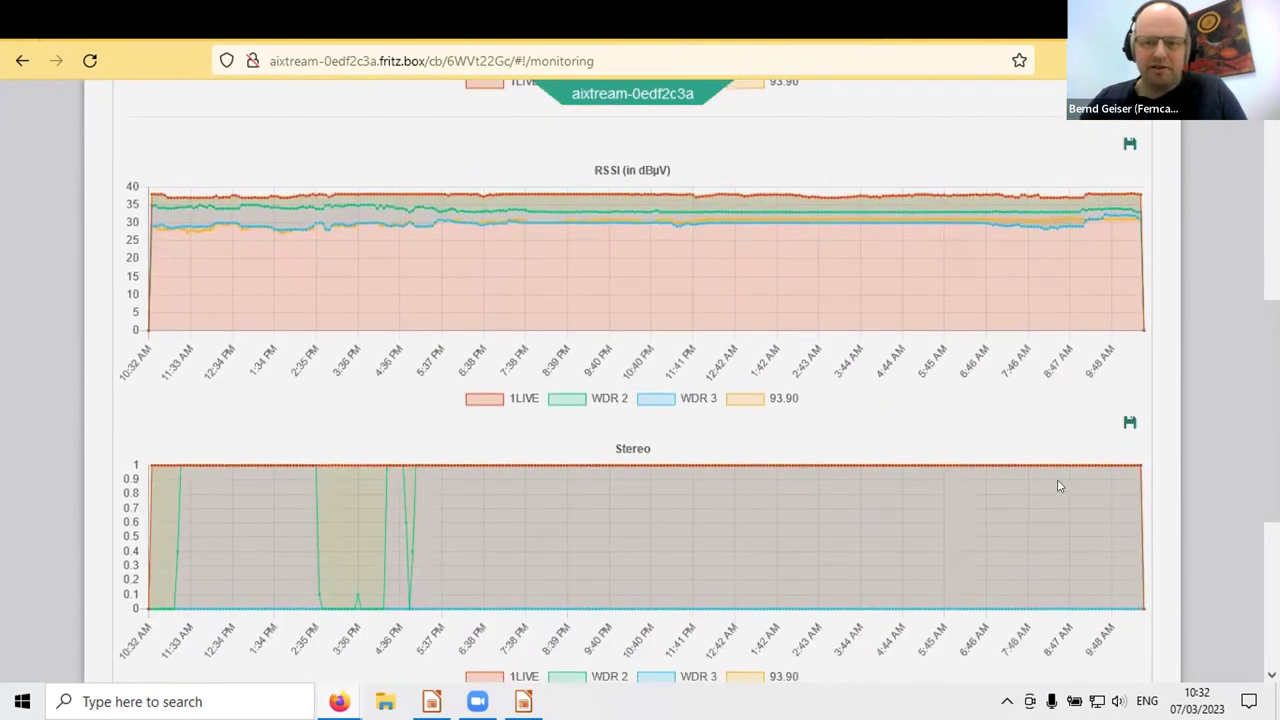
scroll(1060, 486, "down", 2)
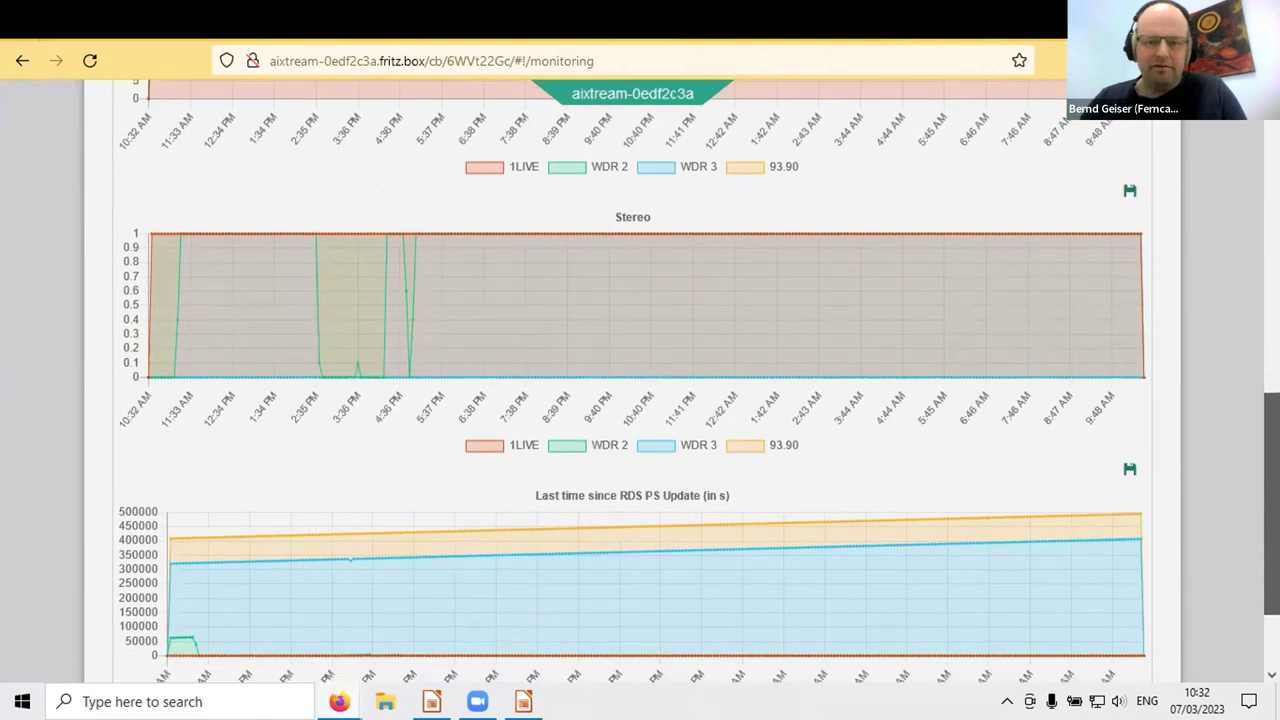
scroll(632, 400, "up", 5)
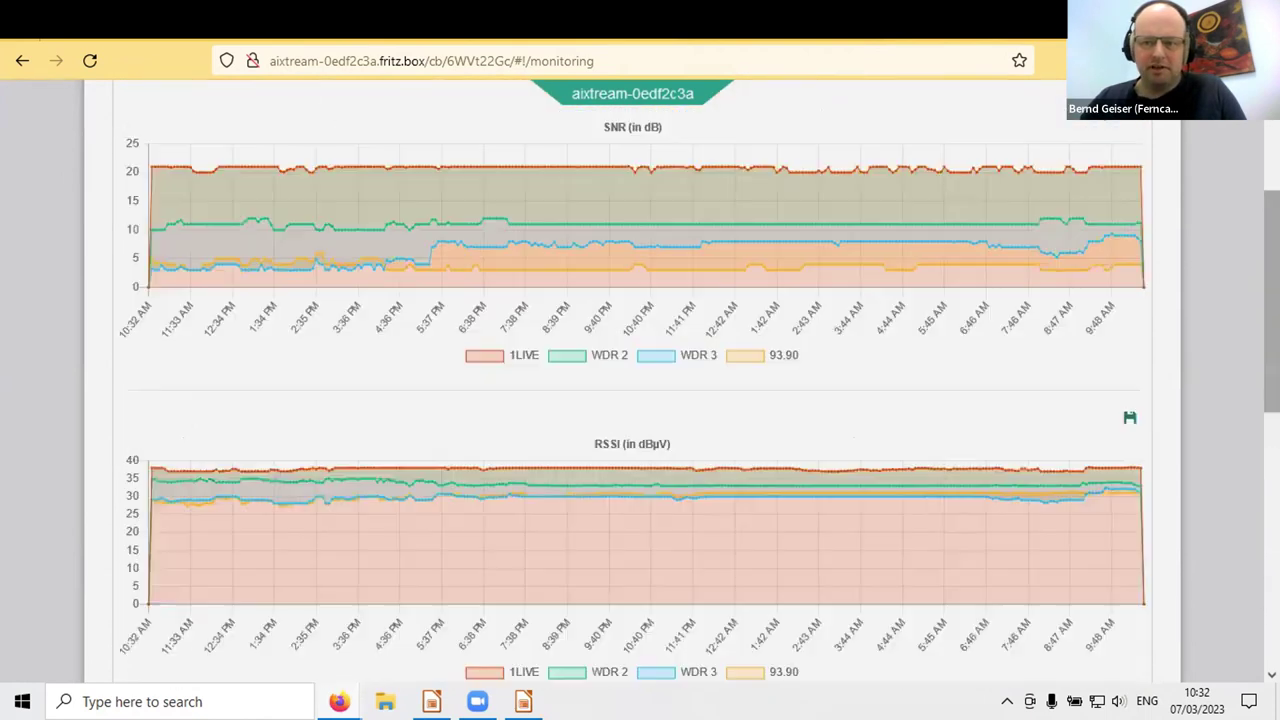
scroll(871, 560, "up", 3)
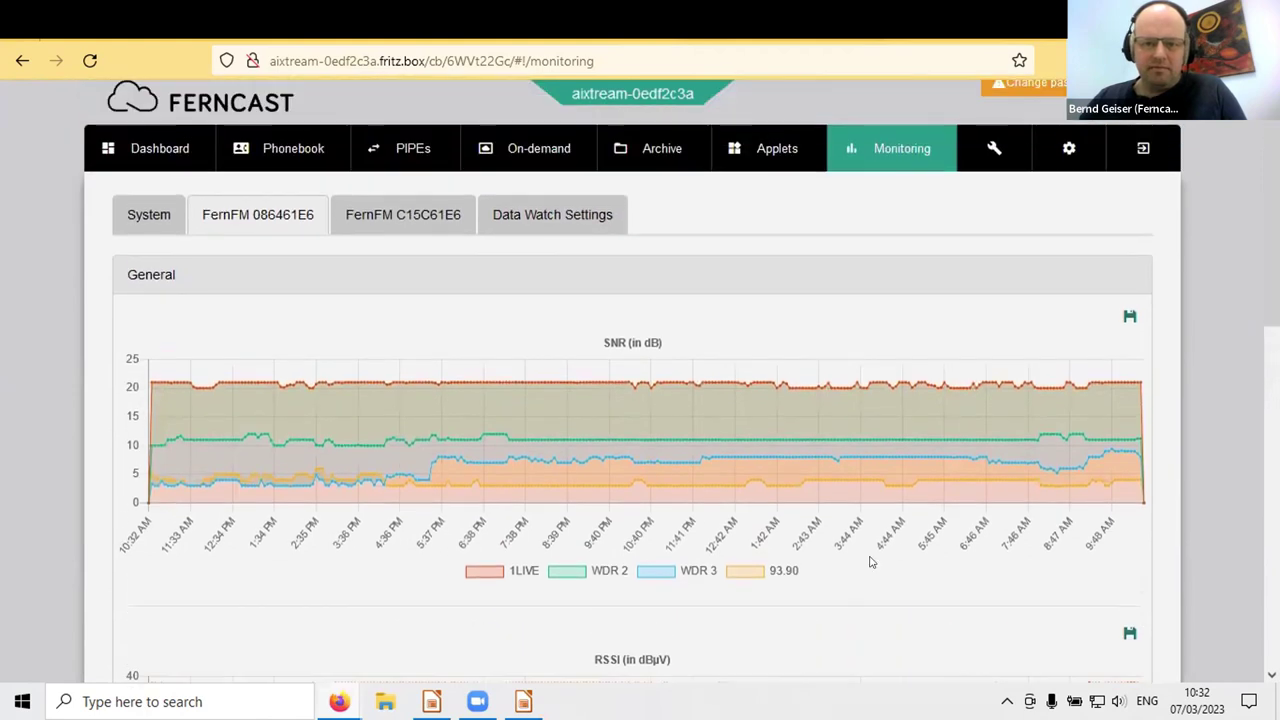
Step: Toggle the 1LIVE, WDR 2 and WDR 3 curves off and back on in the FernFM 086461E6 SNR chart
left_click(495, 576)
left_click(558, 571)
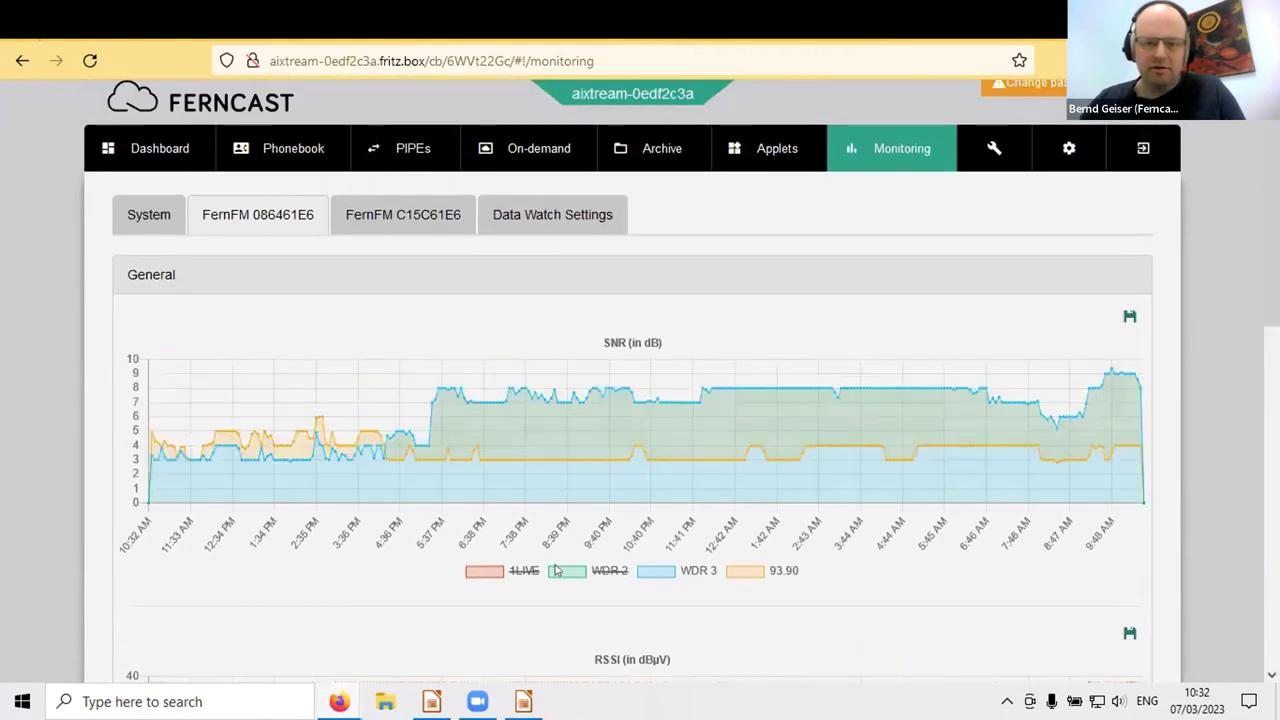
left_click(645, 569)
left_click(645, 569)
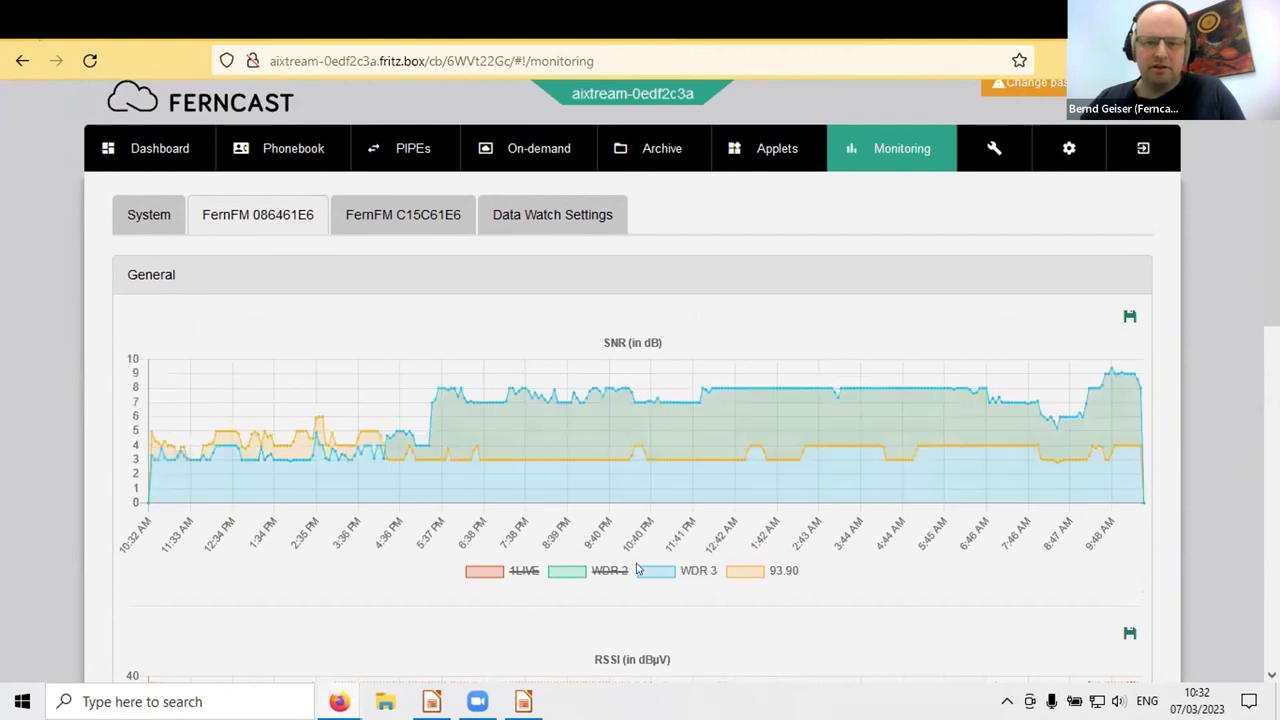
left_click(552, 572)
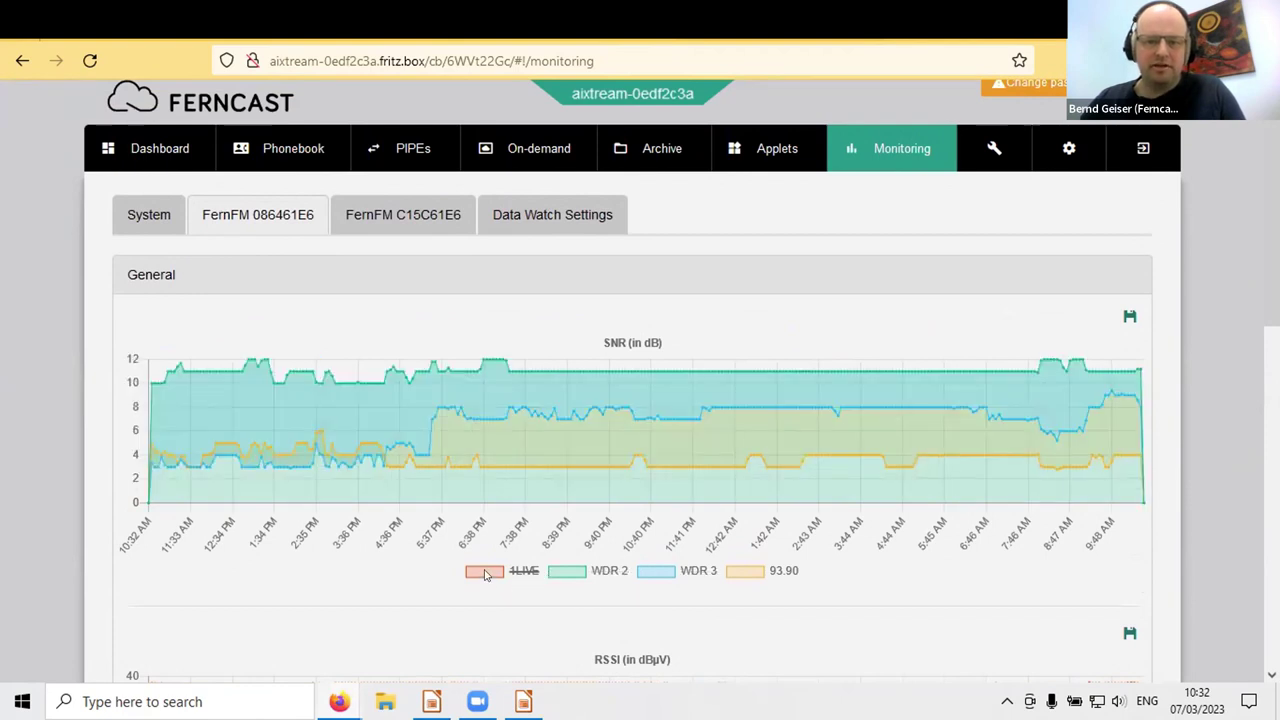
left_click(485, 573)
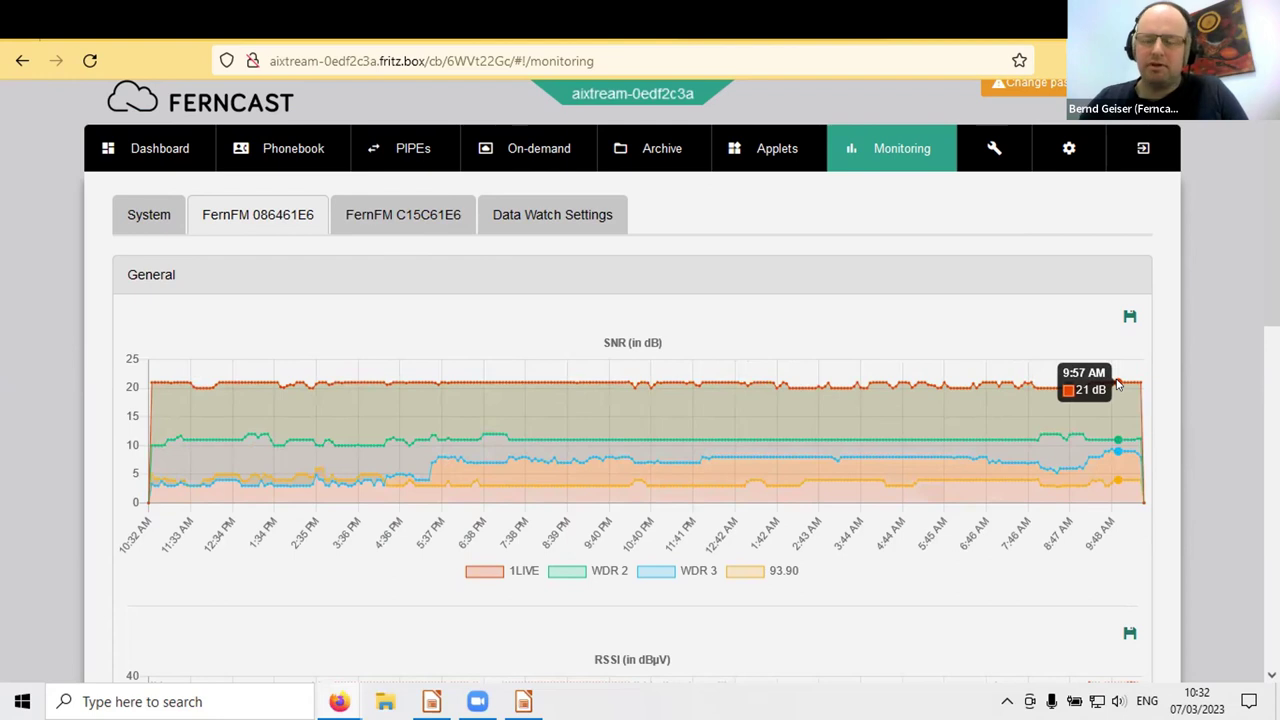
Step: View the data watch settings for FernFM 086461E6 - Channel 1 - SNR and inspect the available watch types without changing them
left_click(578, 218)
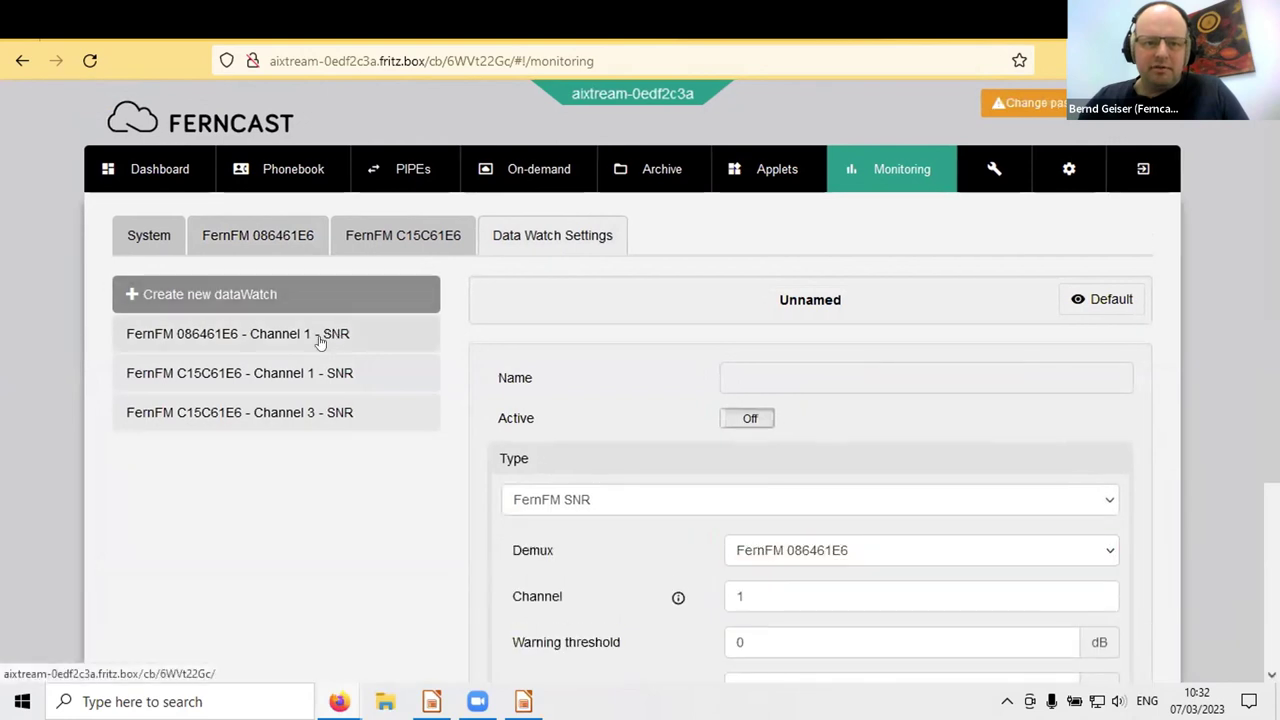
left_click(320, 340)
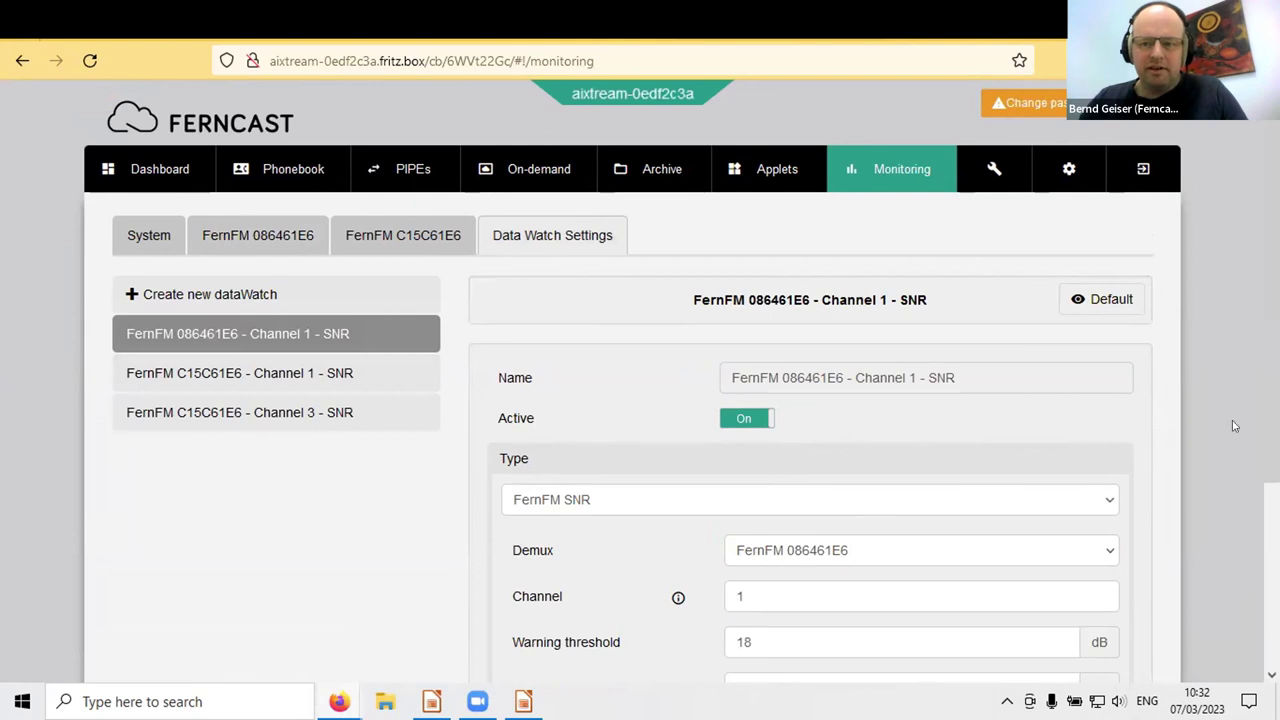
scroll(1110, 300, "down", 3)
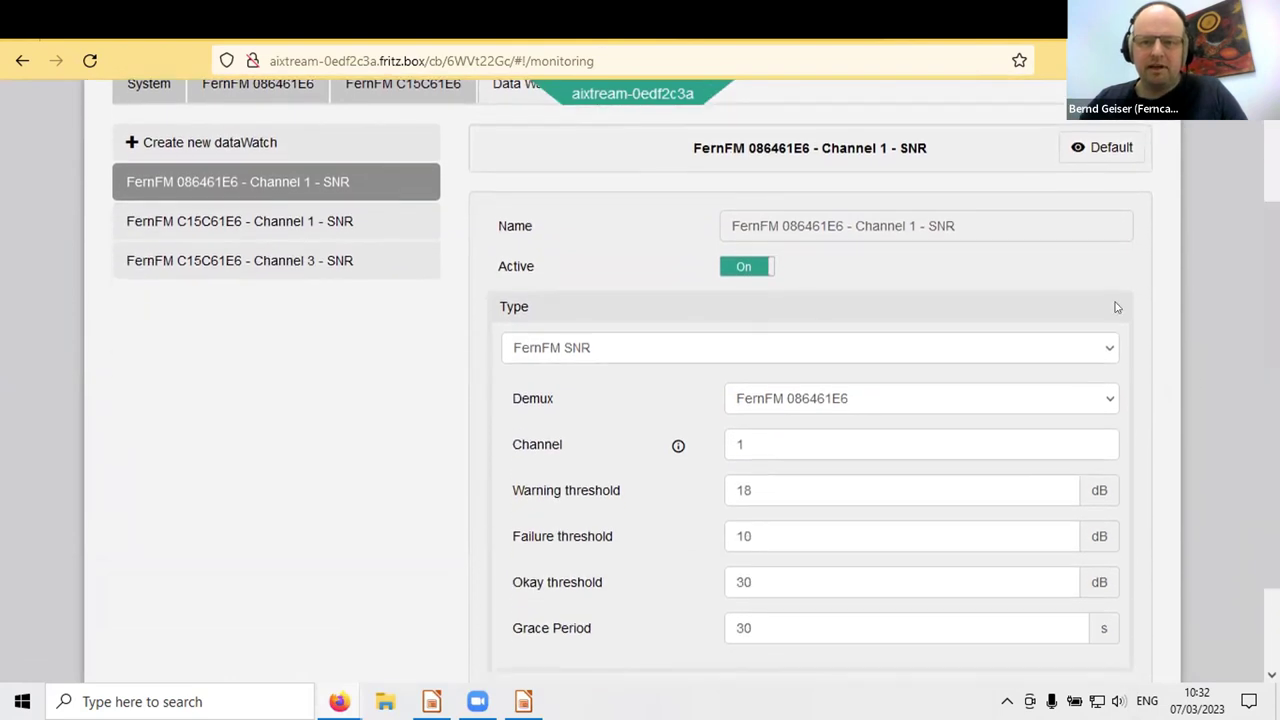
left_click(1110, 349)
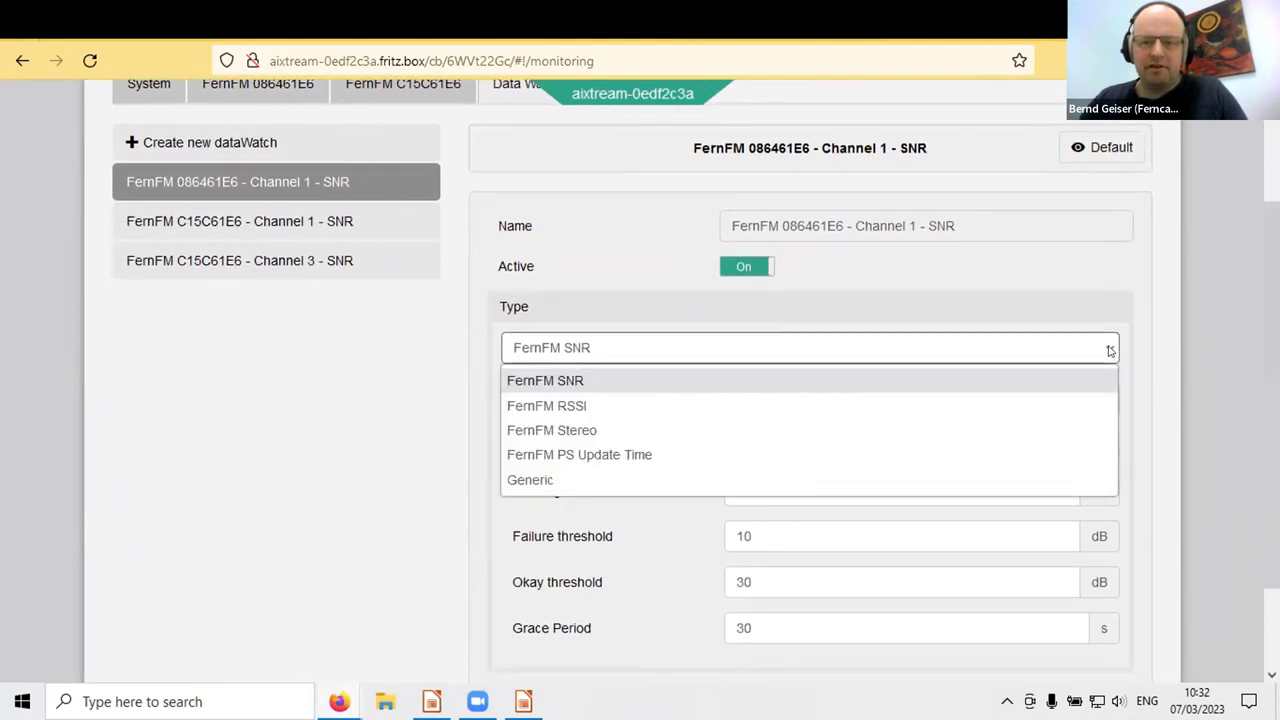
left_click(1110, 349)
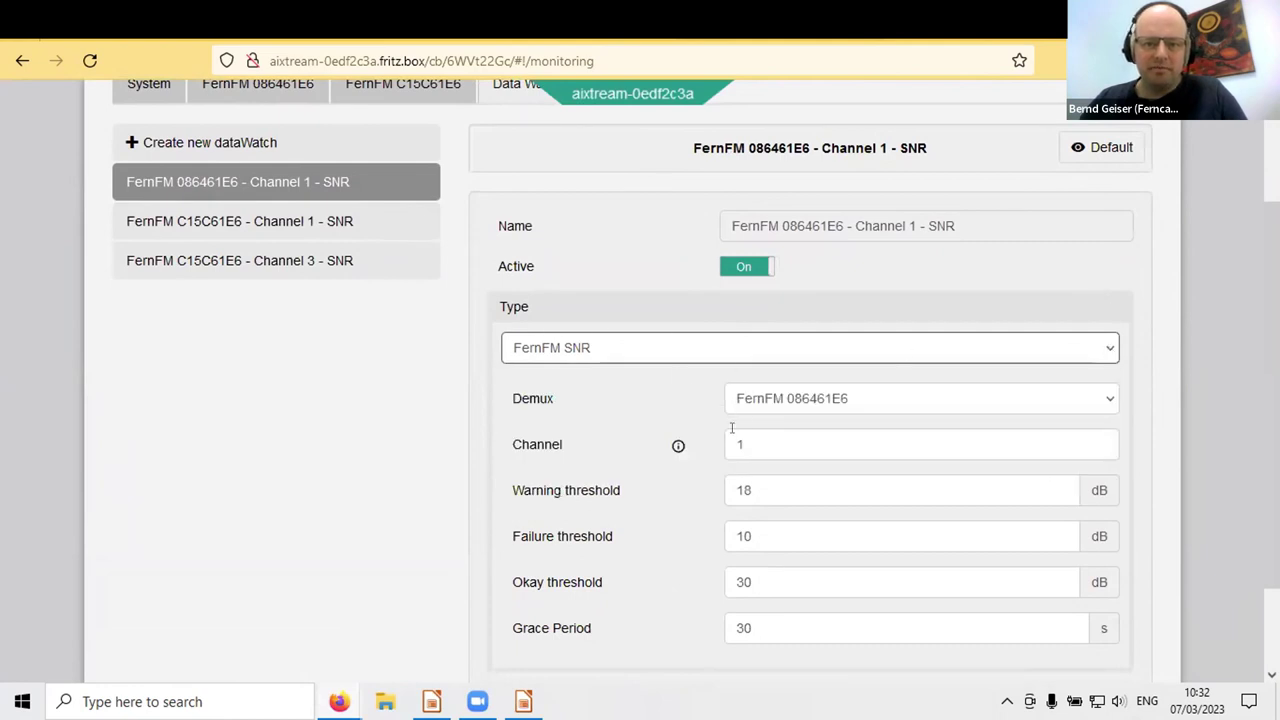
Step: Set the warning threshold of the FernFM 086461E6 - Channel 1 - SNR data watch to 25 dB and save it
double_click(765, 490)
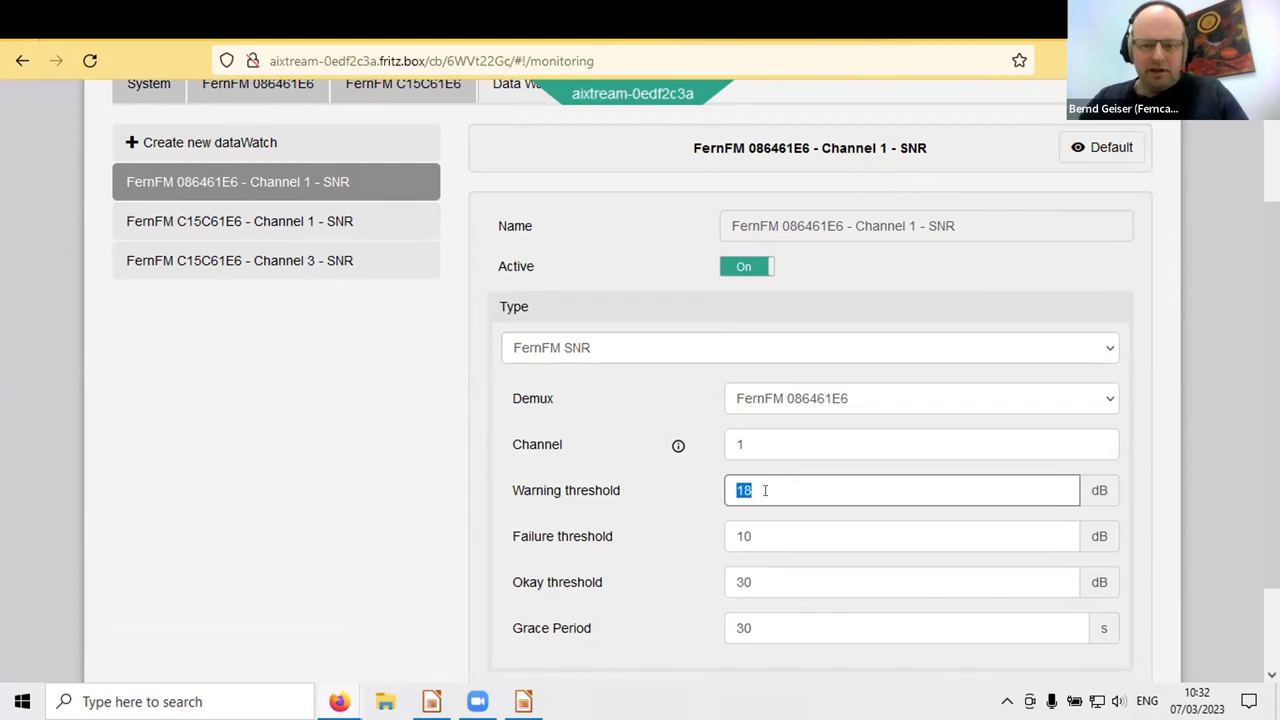
type("25")
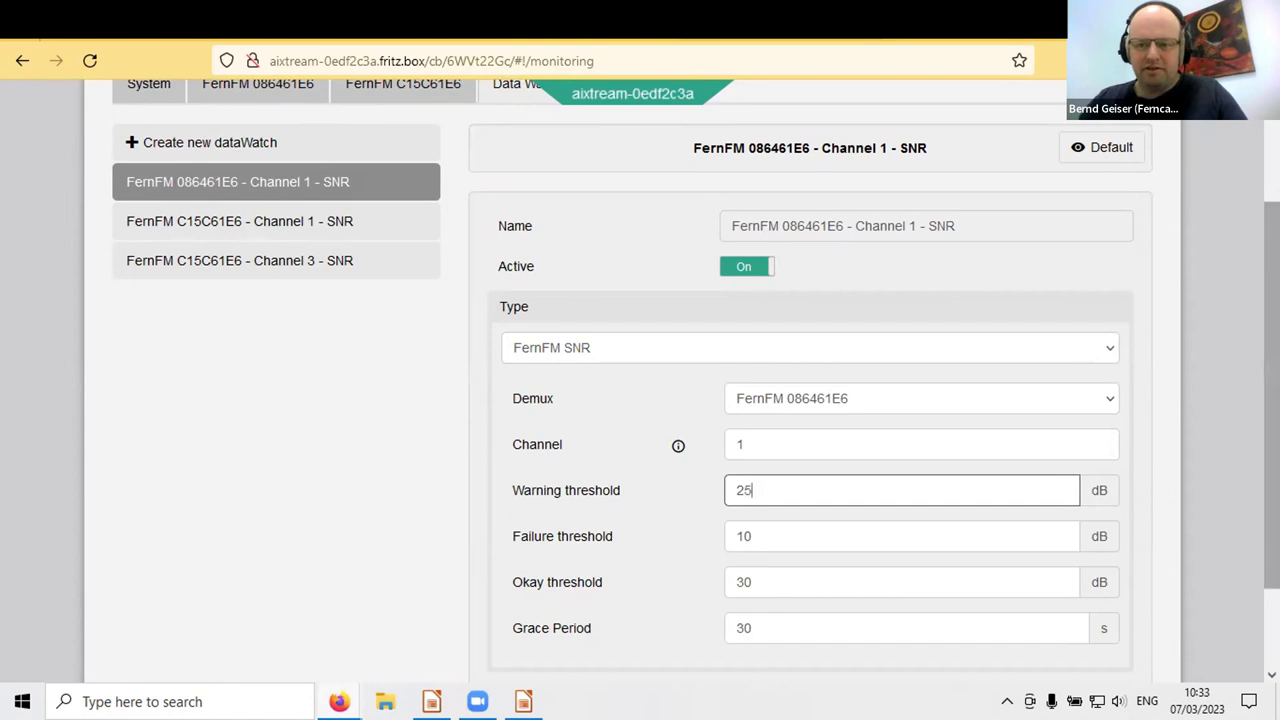
scroll(905, 620, "down", 2)
left_click(728, 588)
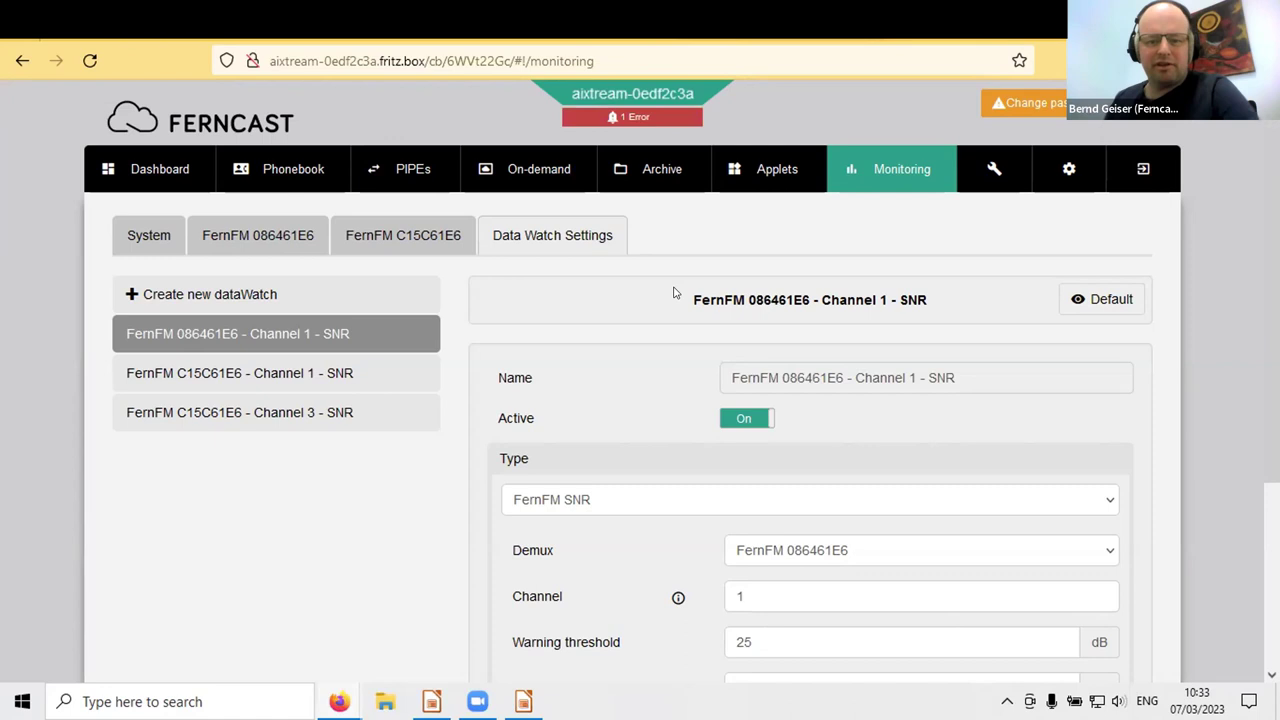
Step: Read the alarm notification for the FernFM 086461E6 demux and close it
left_click(650, 126)
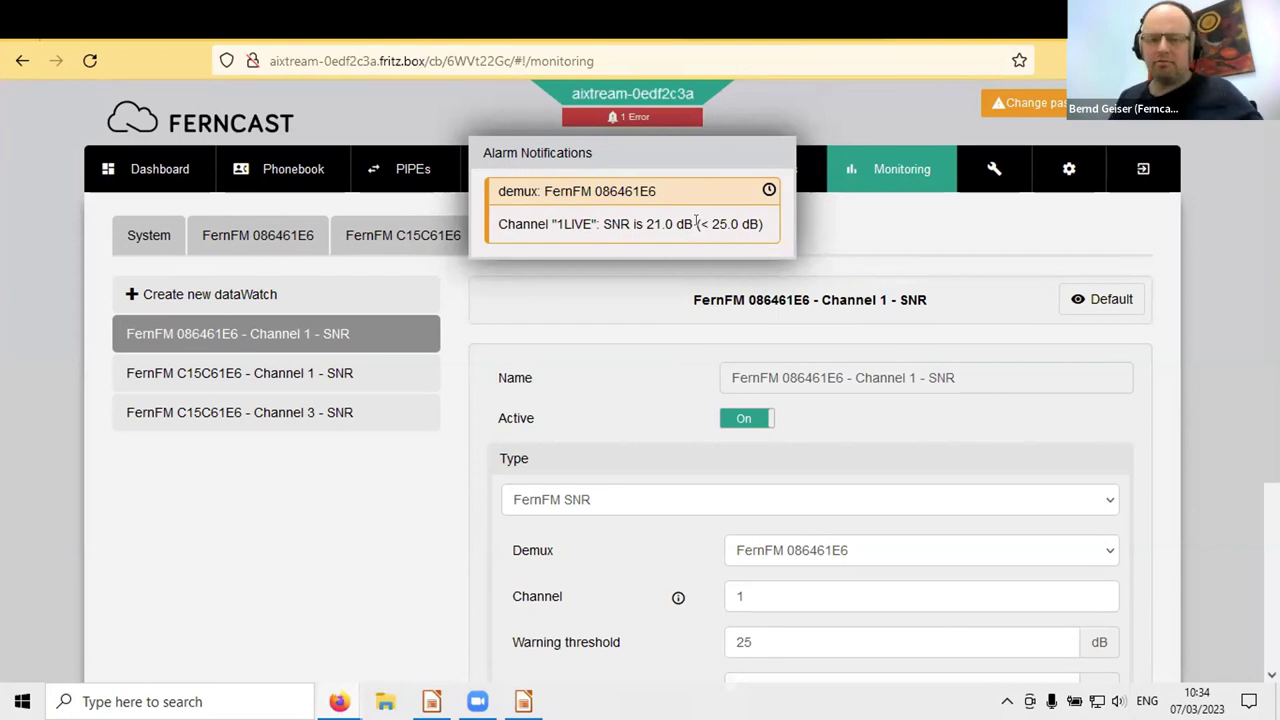
left_click(613, 120)
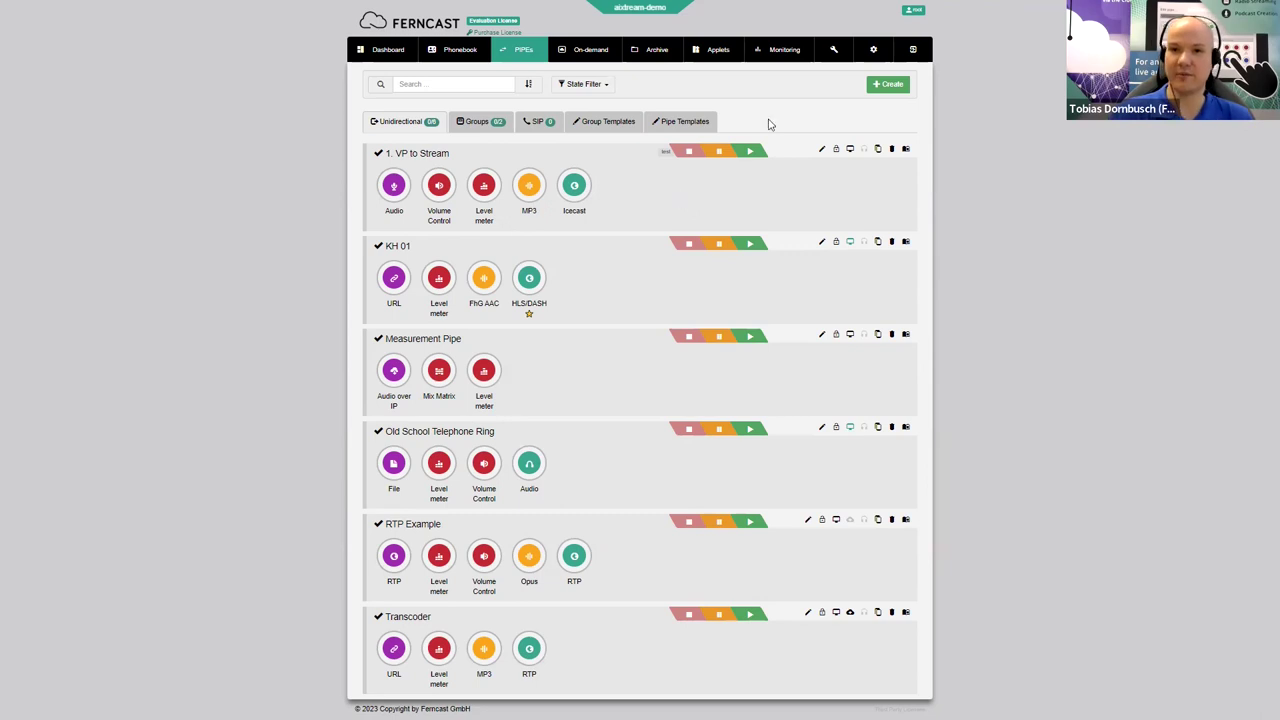
Step: Create a new unidirectional pipe on the aixtream-demo system
left_click(888, 88)
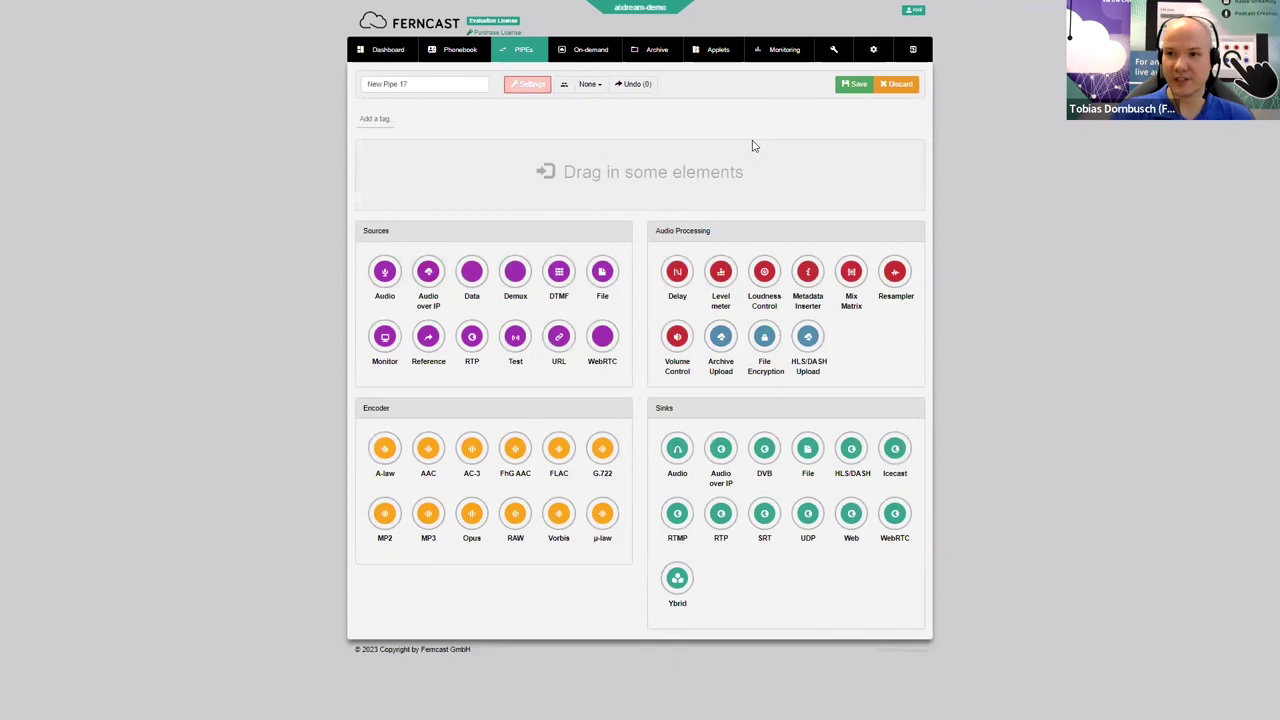